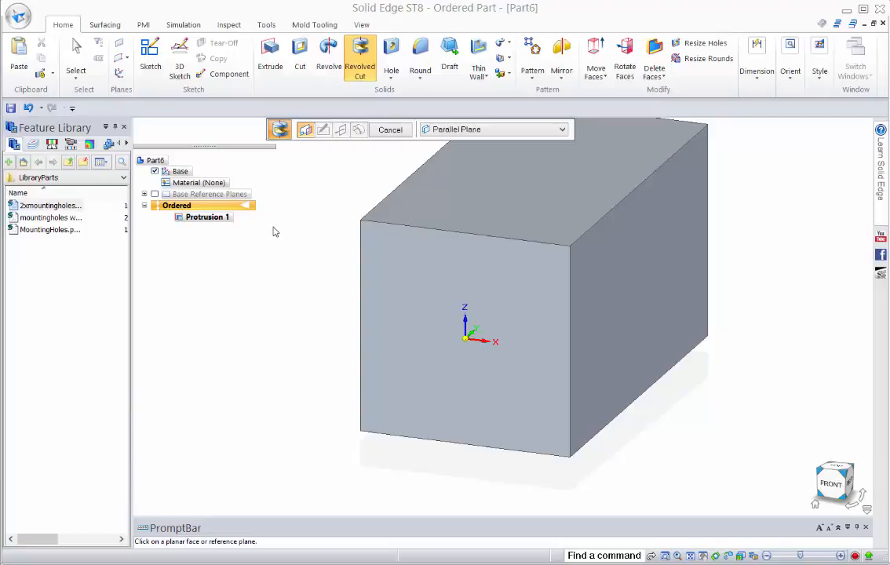
Start a Revolved Cut on a plane parallel to the base YZ plane, offset 50 mm toward negative X
left_click(366, 53)
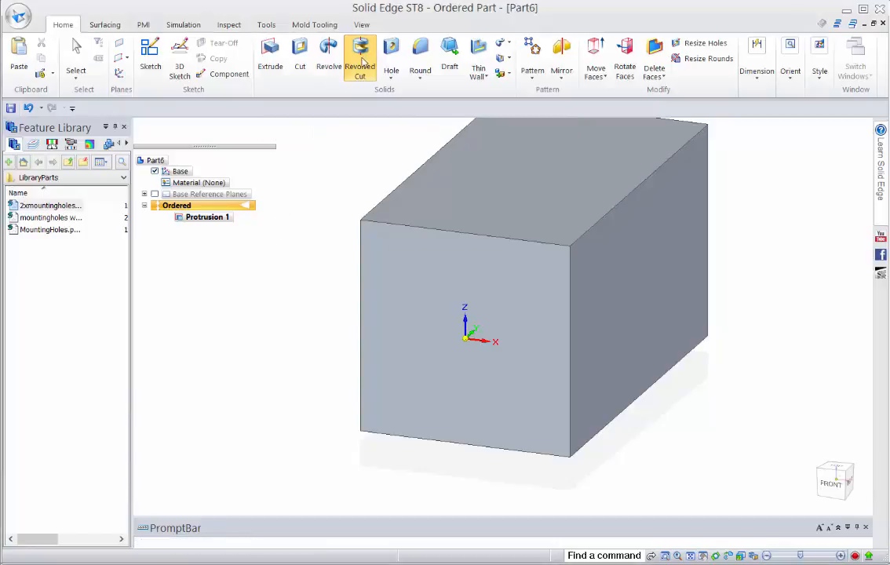
left_click(460, 132)
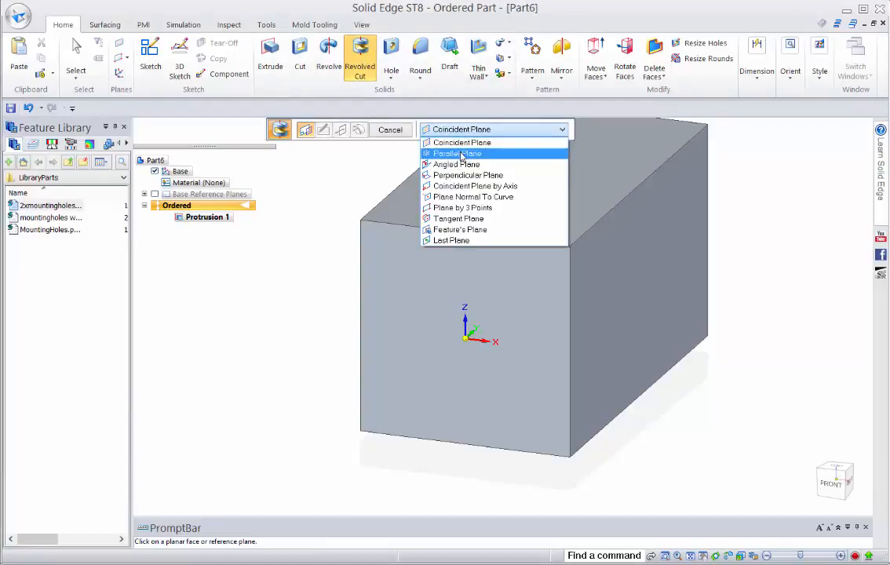
left_click(463, 154)
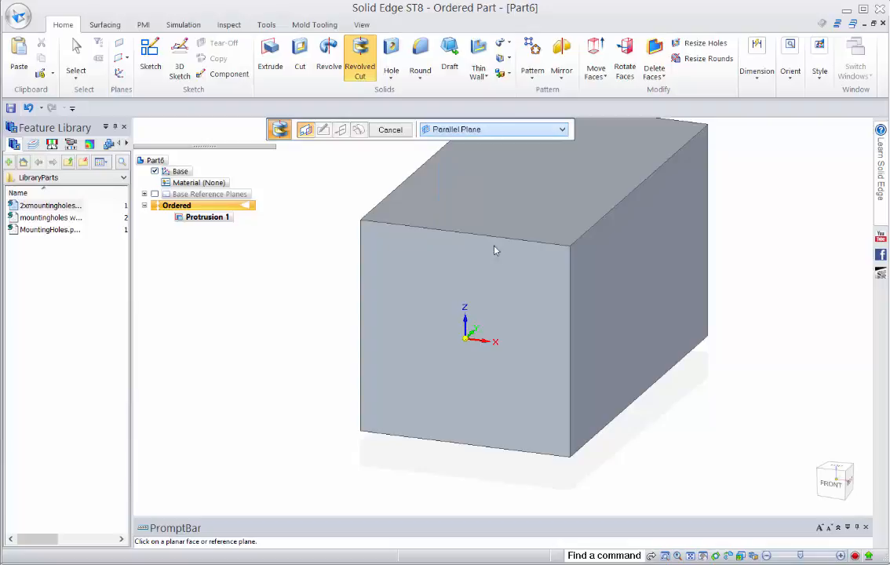
right_click(467, 323)
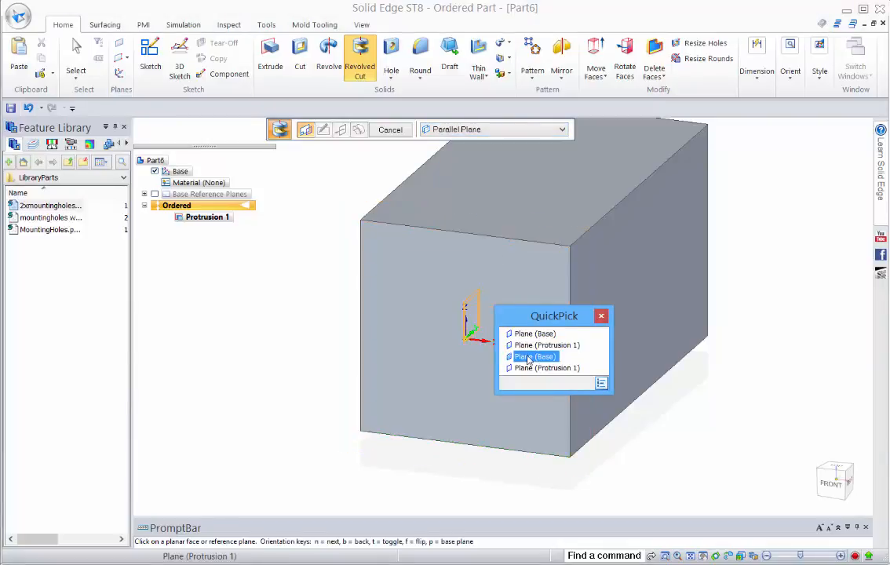
left_click(527, 357)
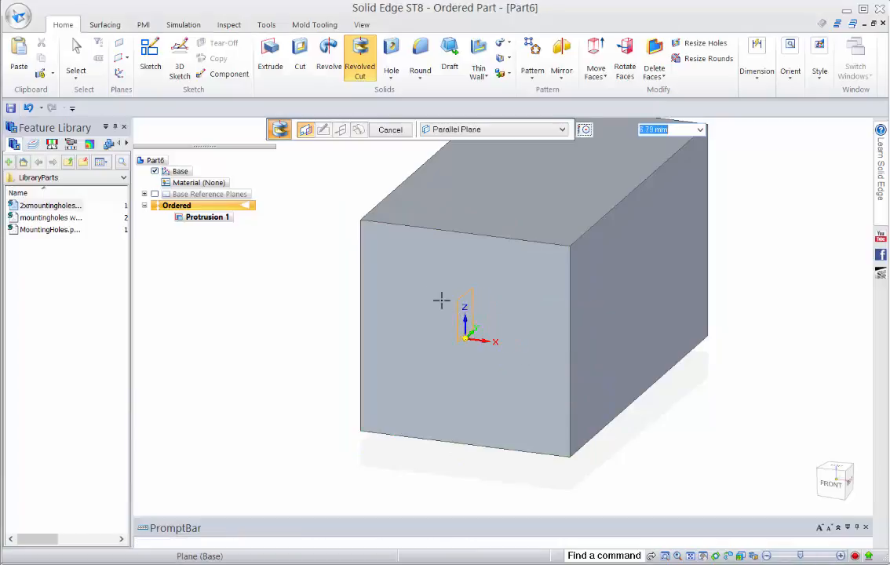
type("50")
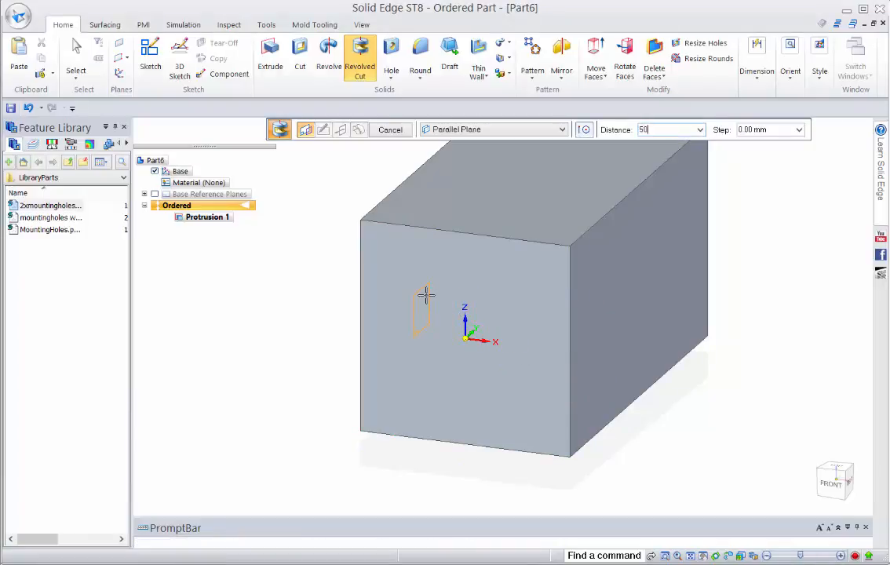
key("Tab")
left_click(426, 299)
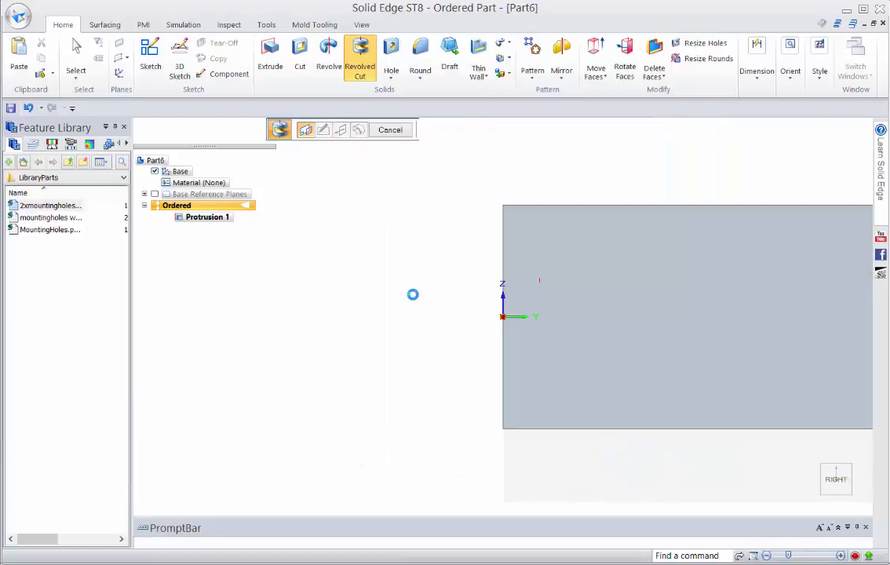
Sketch a stepped half-profile with a sloped shoulder, about 82.5 mm deep from the block's front edge, and convert its lowest line to construction
left_click(146, 45)
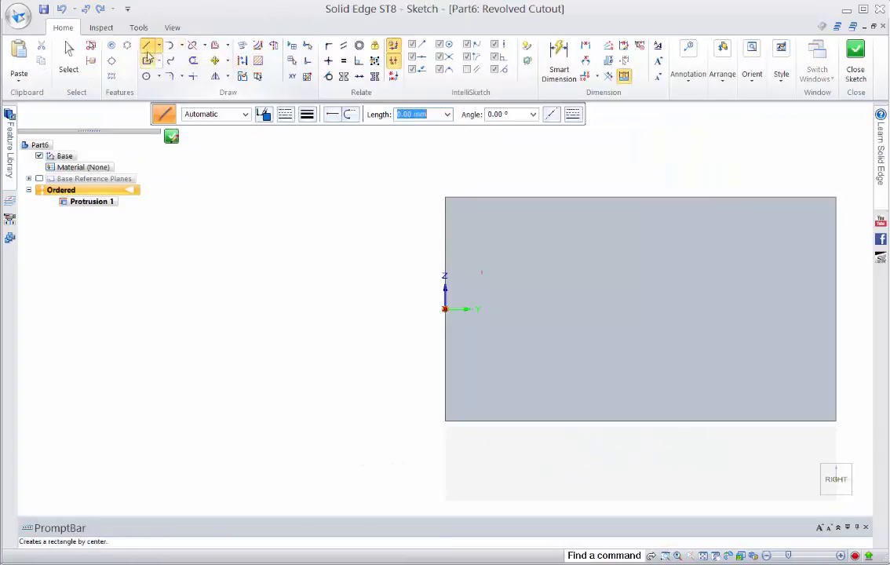
left_click(447, 245)
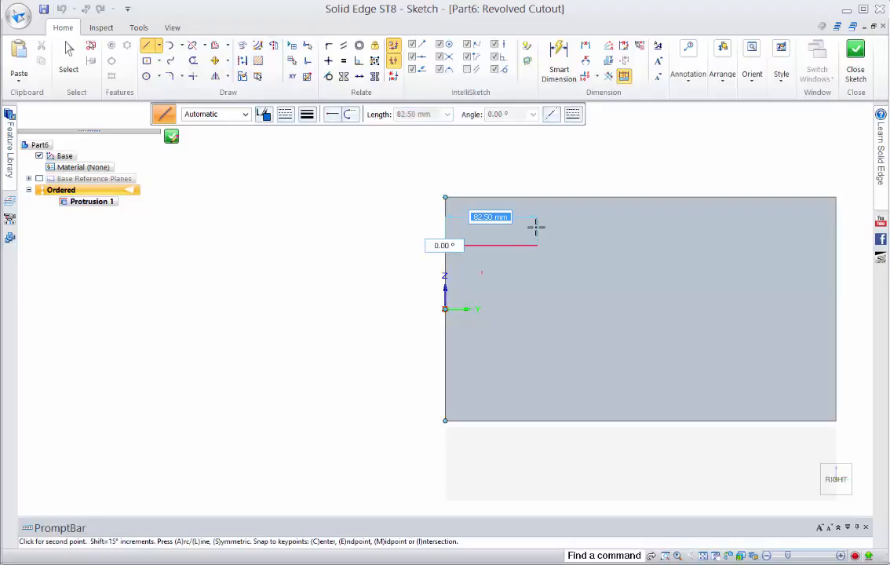
left_click(537, 246)
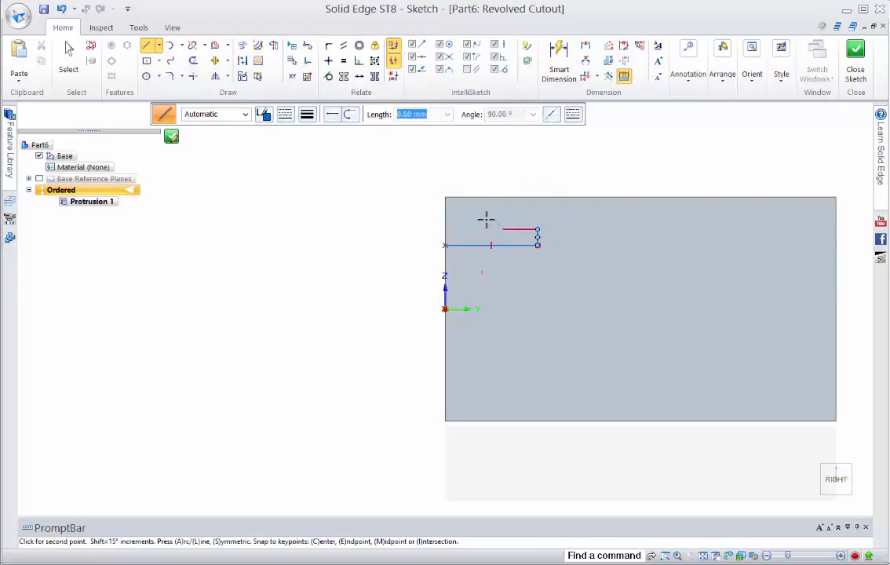
left_click(502, 228)
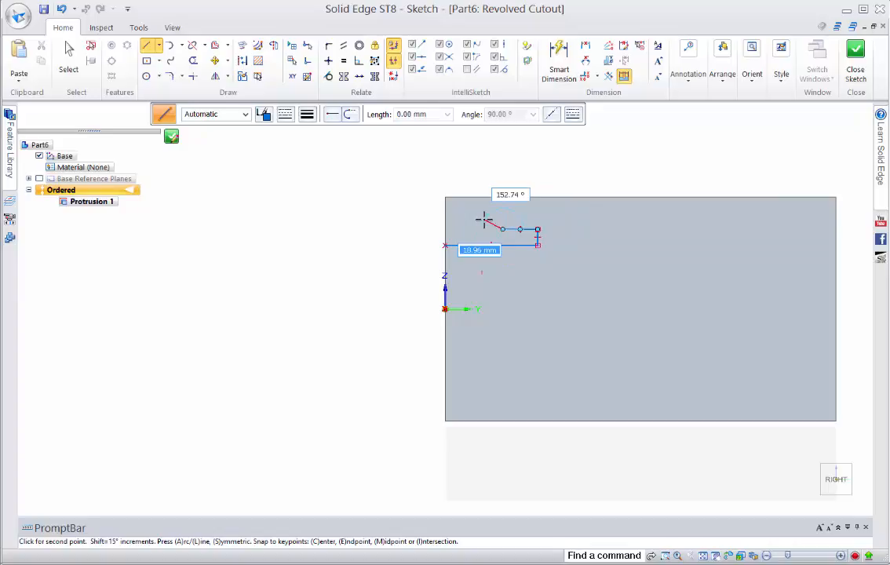
left_click(444, 214)
left_click(439, 210)
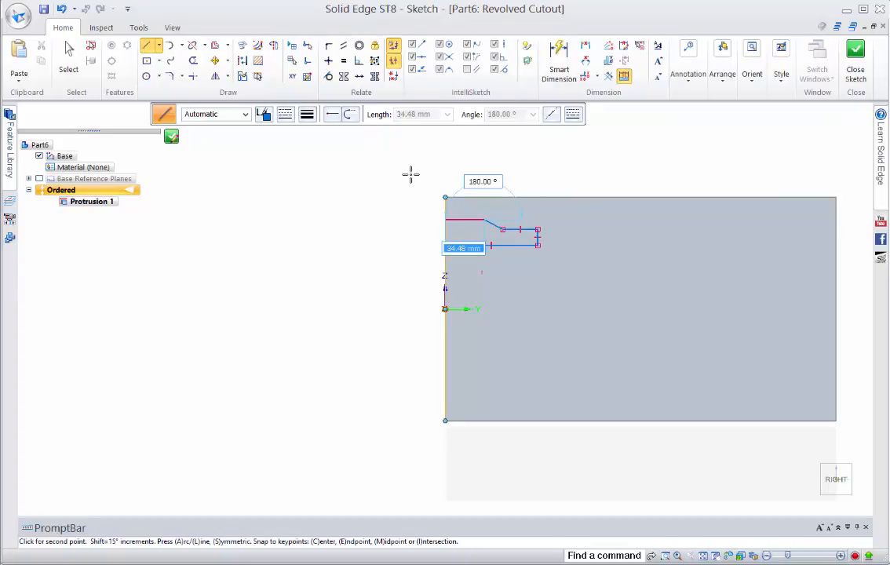
scroll(455, 174, "up", 2)
scroll(456, 175, "up", 2)
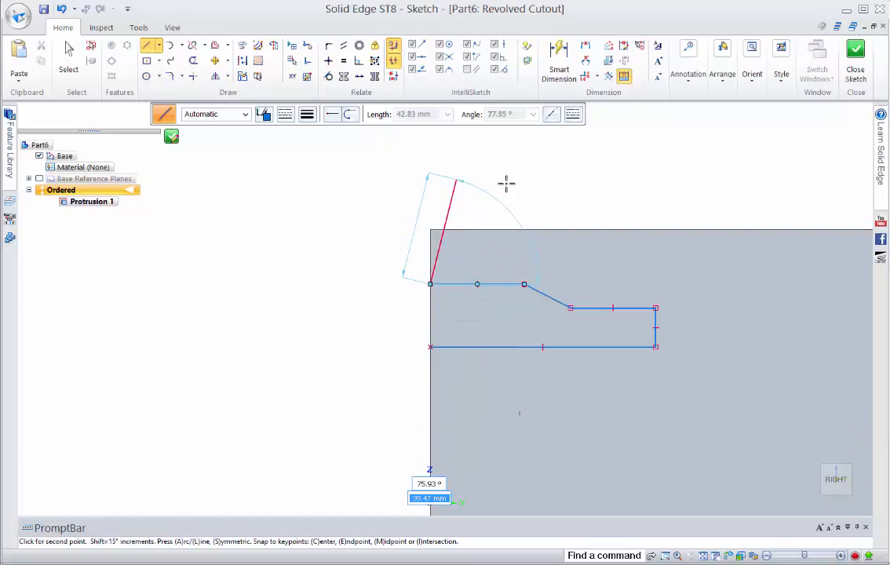
right_click(512, 163)
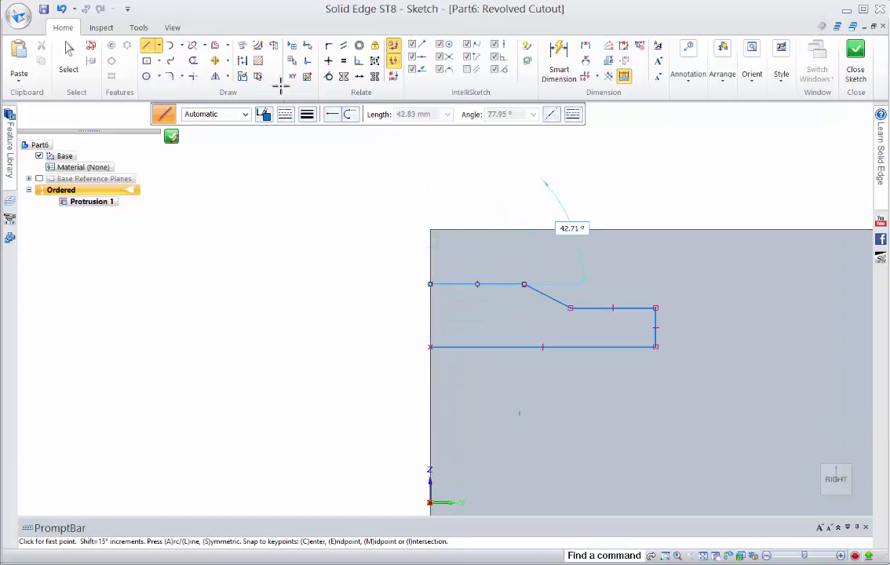
left_click(273, 45)
left_click(497, 345)
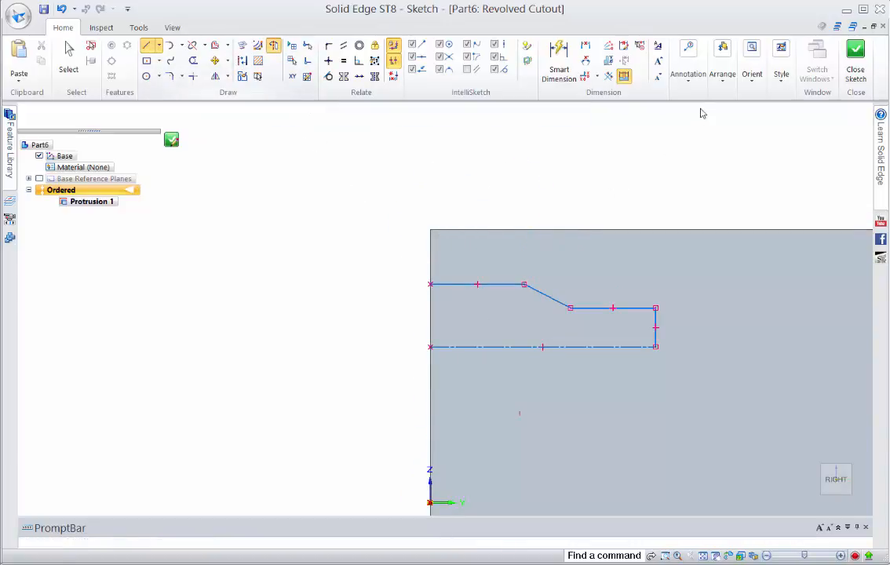
Add a symmetric diameter dimension of 15 mm about the construction line for the inner, narrower section of the profile
left_click(608, 60)
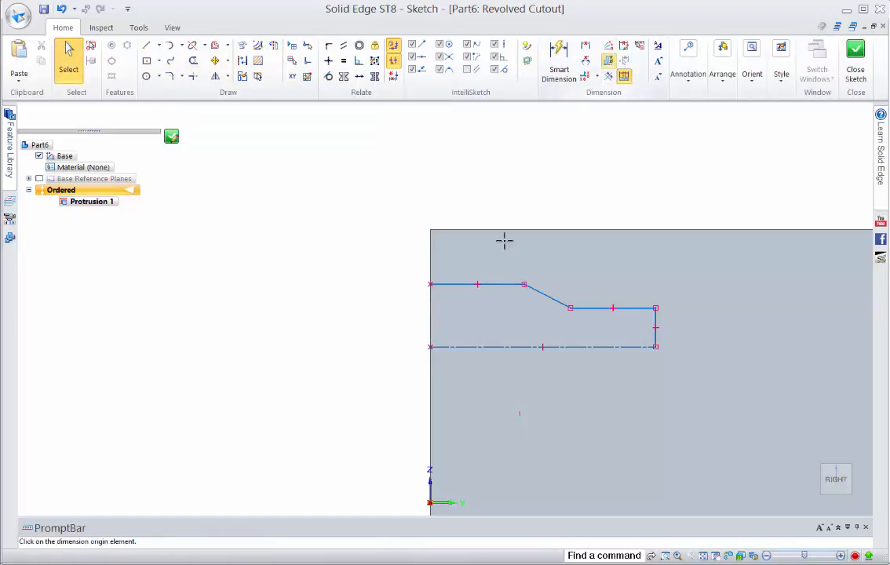
left_click(472, 346)
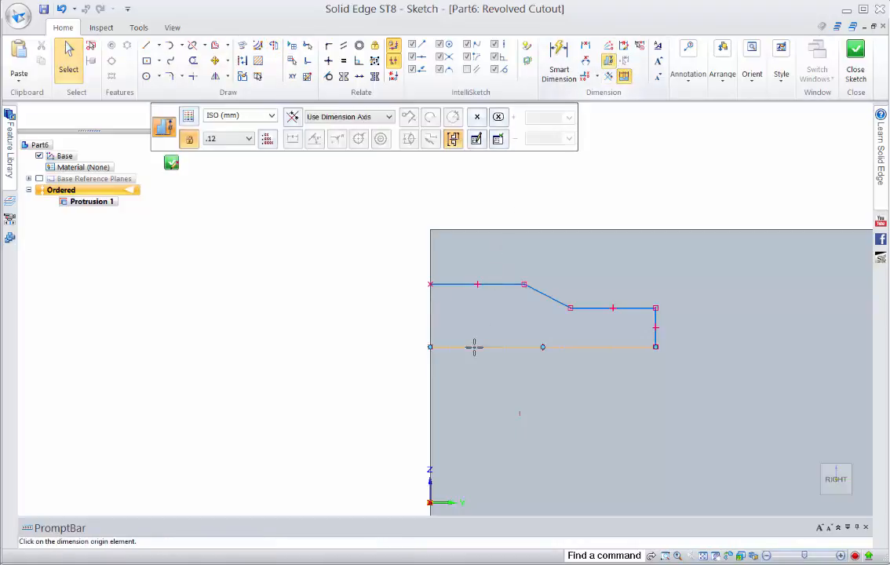
left_click(627, 307)
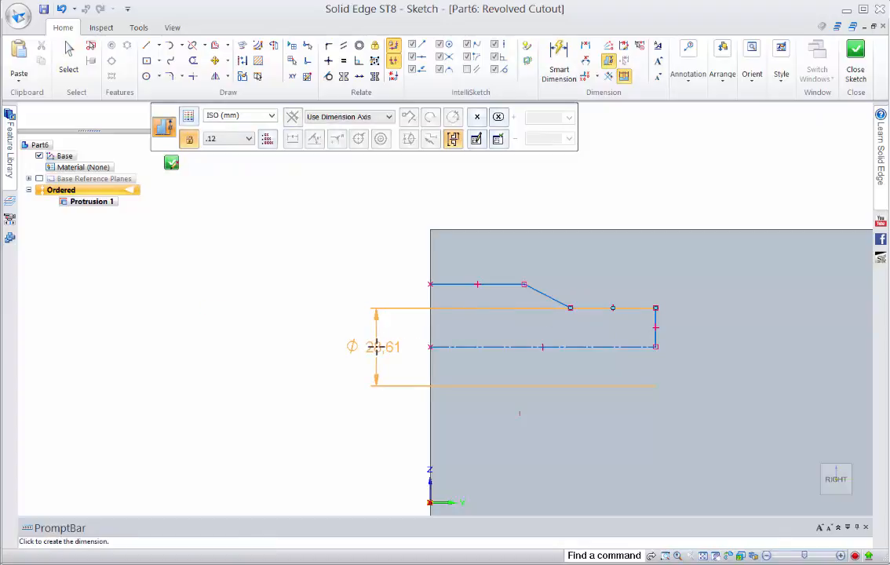
left_click(393, 354)
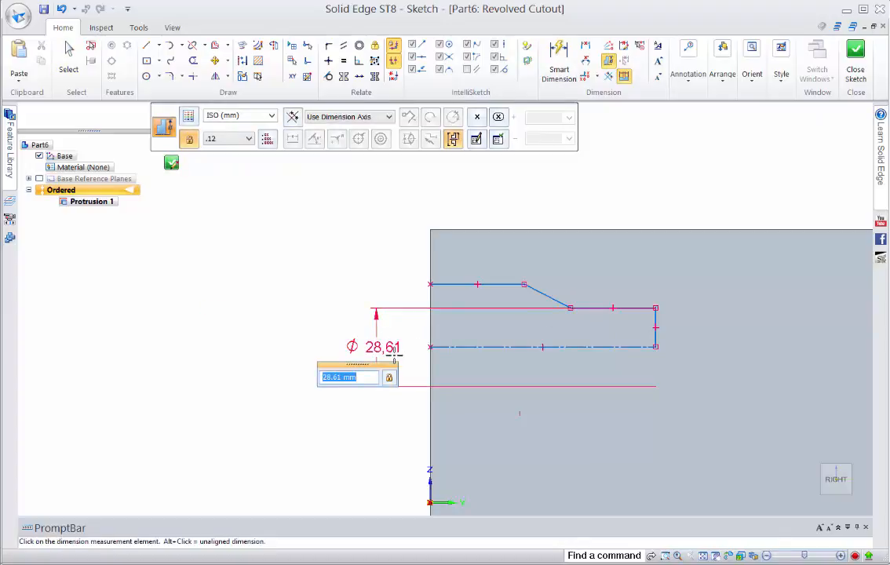
type("15")
key("Return")
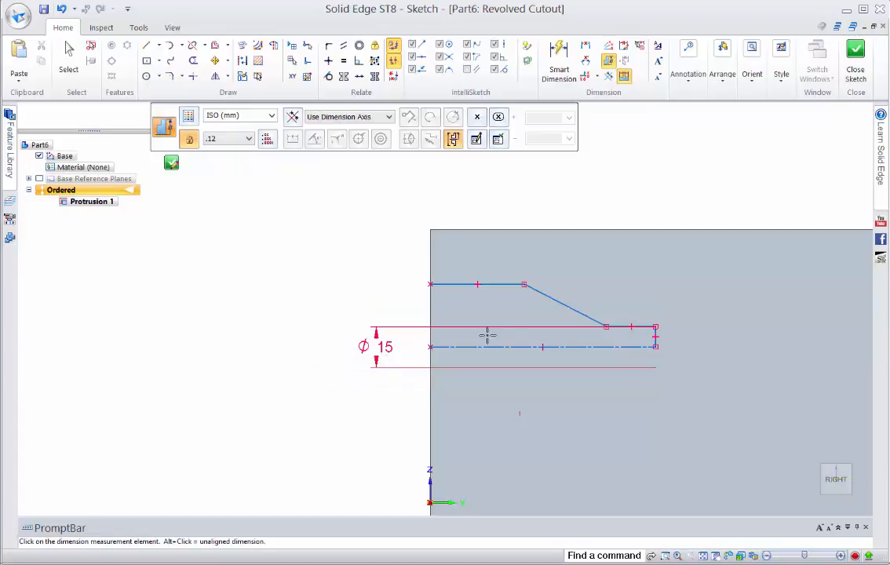
Add a symmetric diameter dimension of 25 mm about the construction line for the profile's wider section at the front edge
left_click(453, 284)
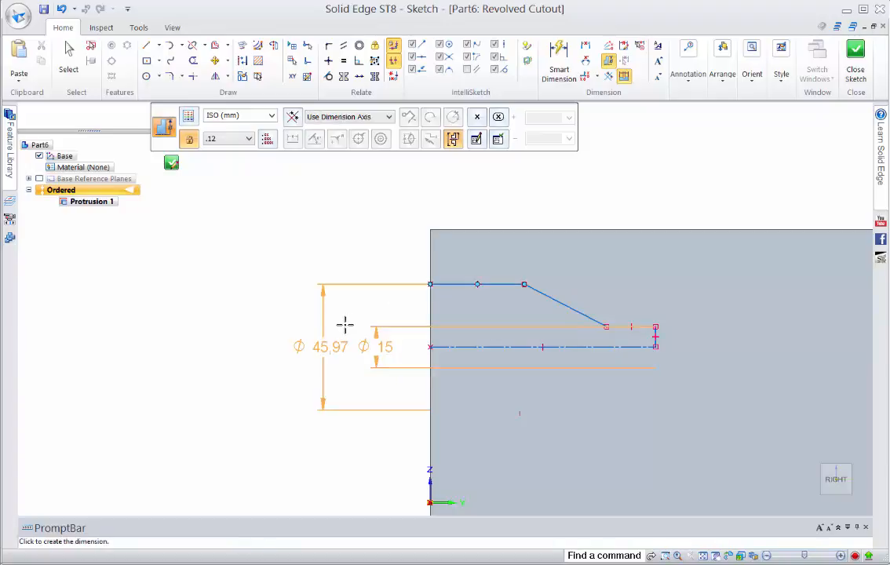
left_click(345, 324)
type("25")
key("Return")
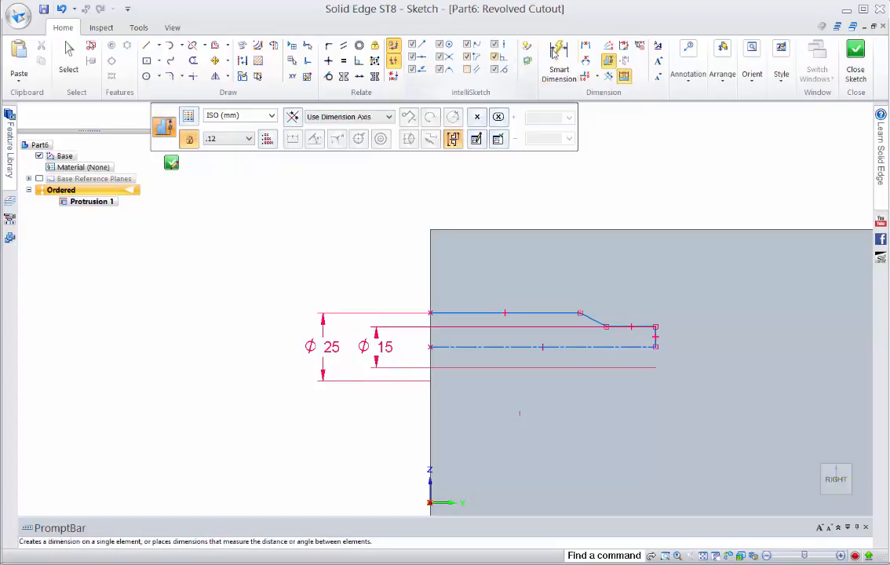
Dimension the wider section's depth from the block's front edge to the start of the slope as 50 mm
left_click(585, 45)
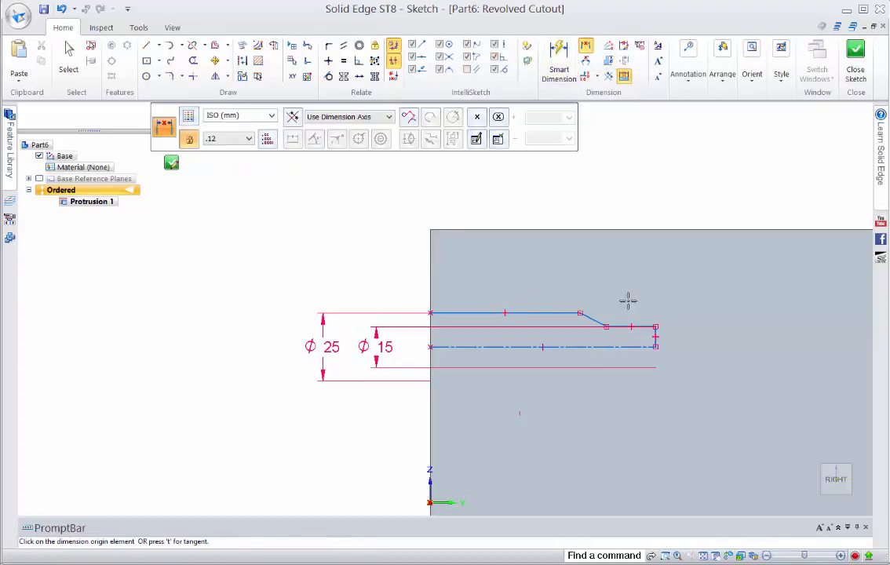
left_click(430, 277)
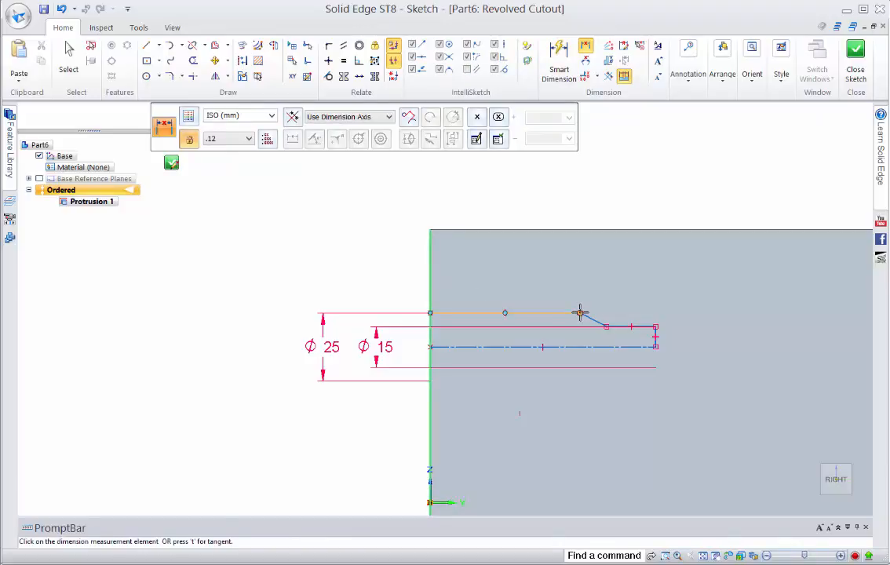
left_click(580, 312)
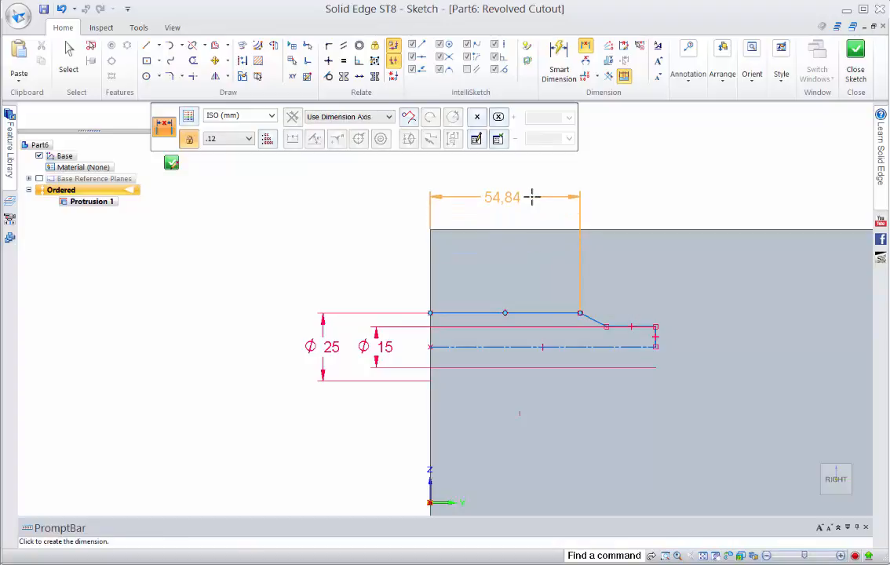
left_click(532, 197)
type("50")
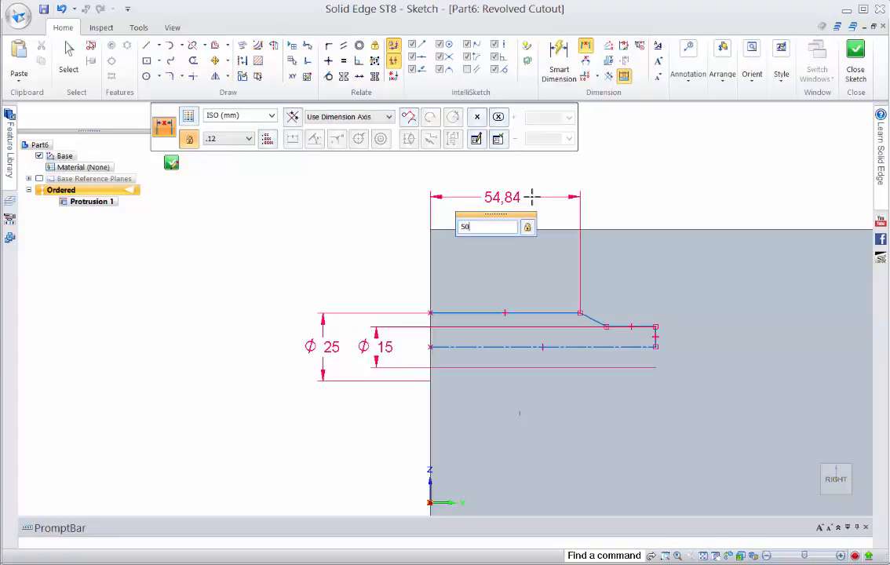
key("Return")
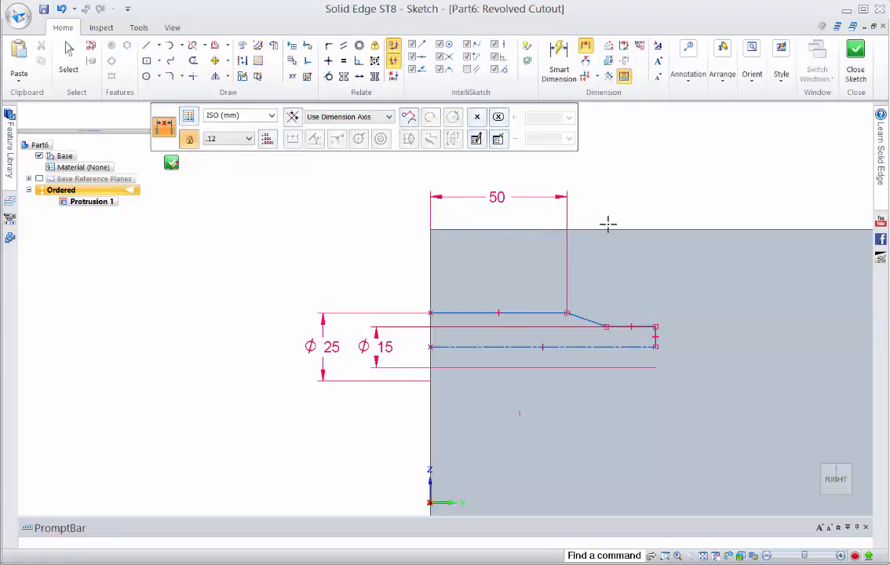
Dimension the profile's total depth from the block's front edge to its inner end line as 90 mm
left_click(655, 336)
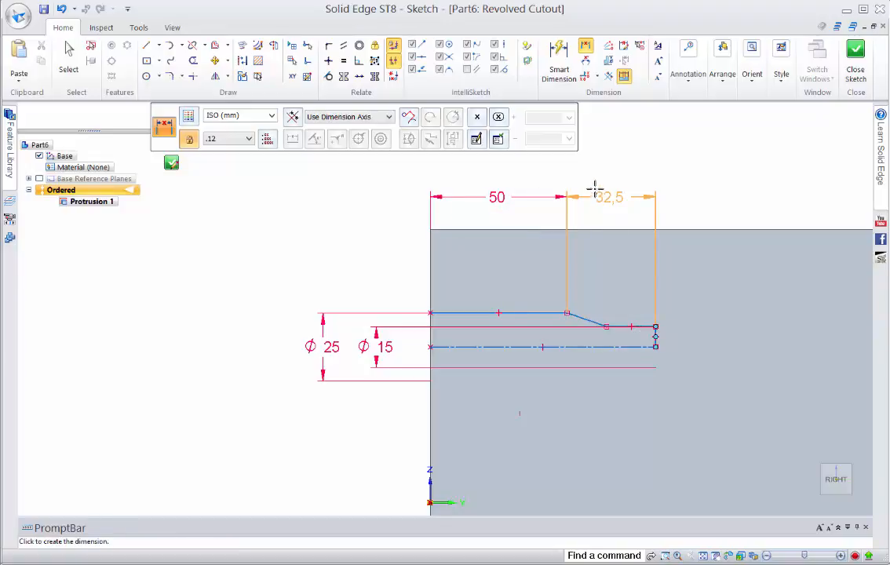
left_click(597, 194)
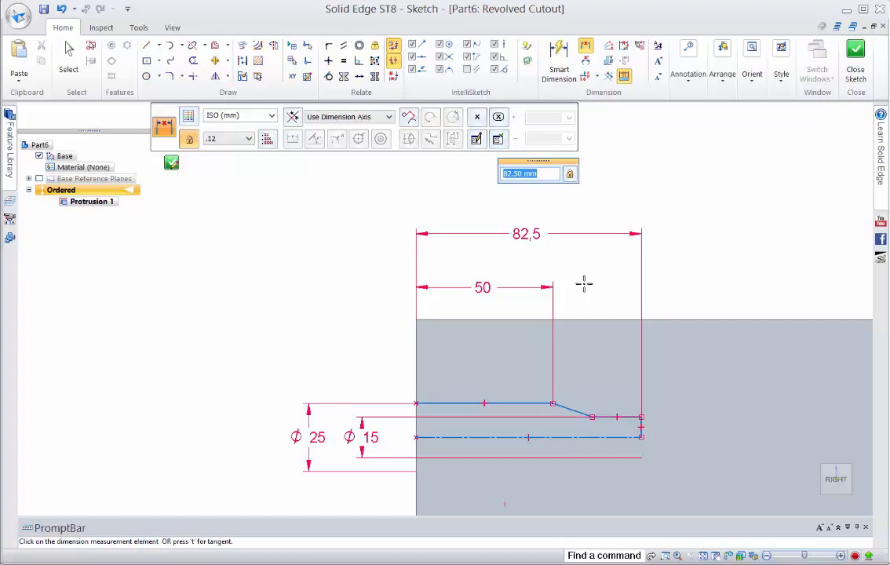
type("90")
key("Return")
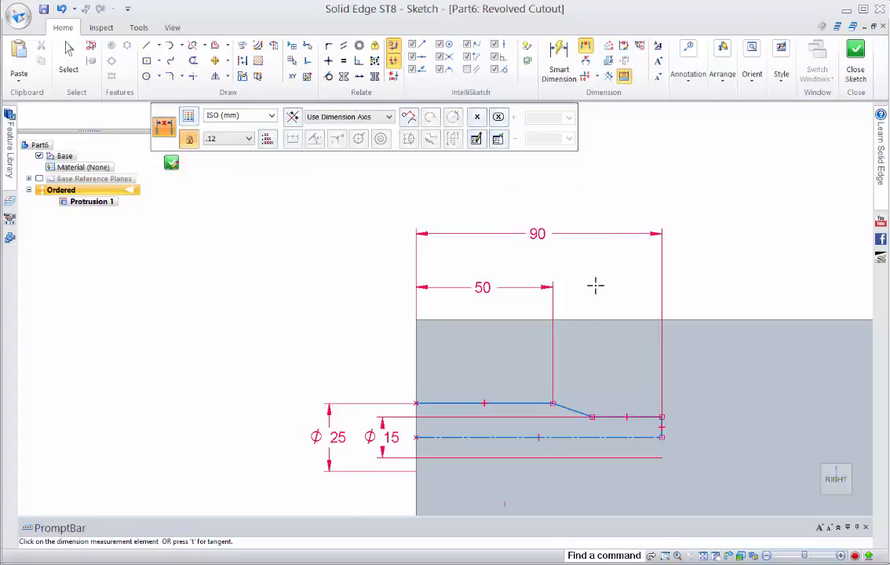
Add an angle dimension of 45° between the sloped line and the wider section's horizontal line
left_click(587, 63)
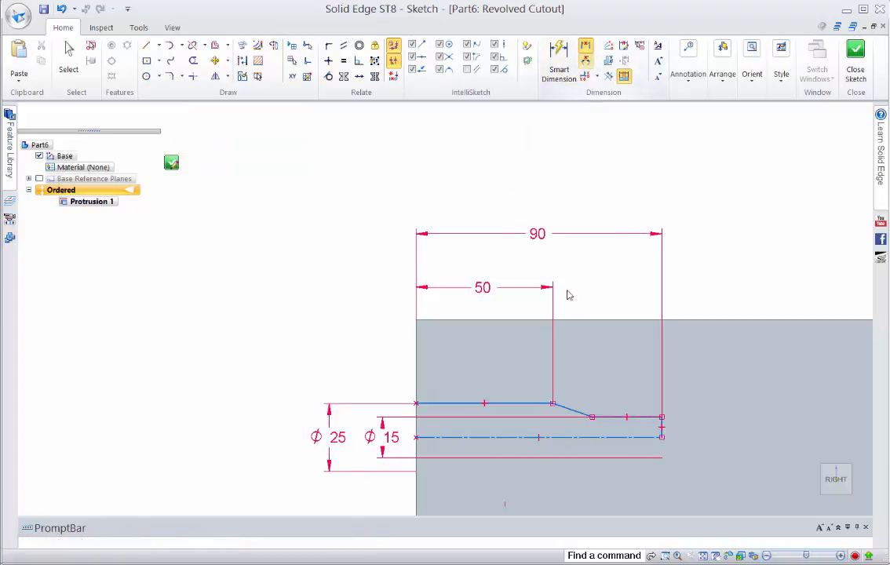
left_click(566, 409)
left_click(530, 403)
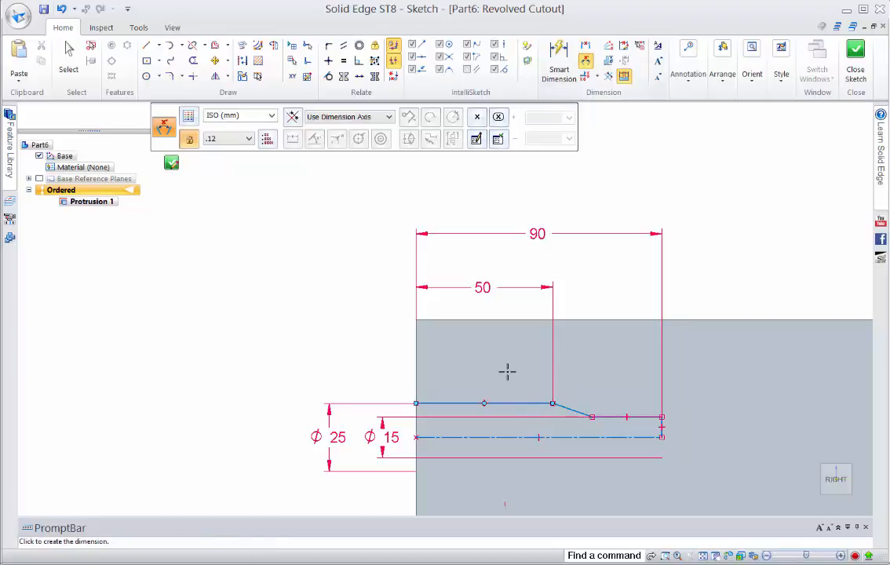
left_click(466, 379)
type("45")
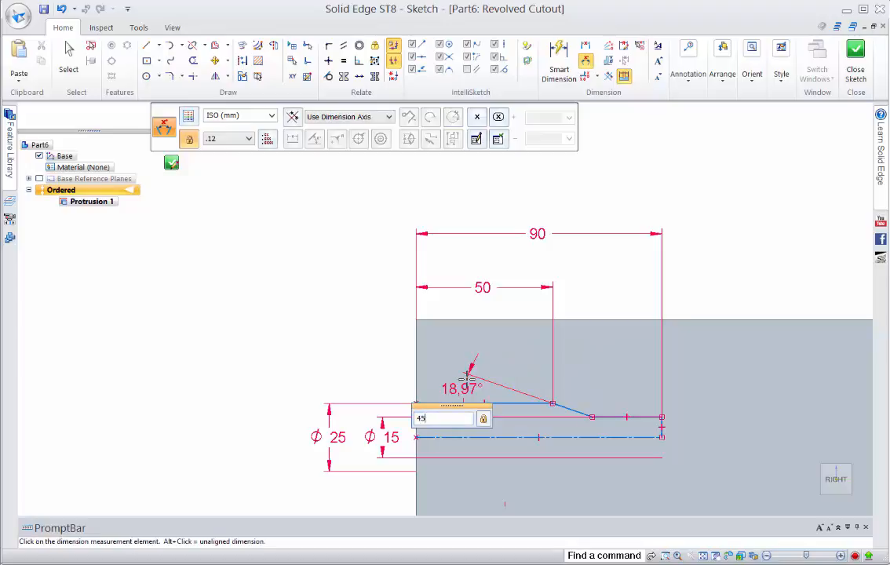
key("Return")
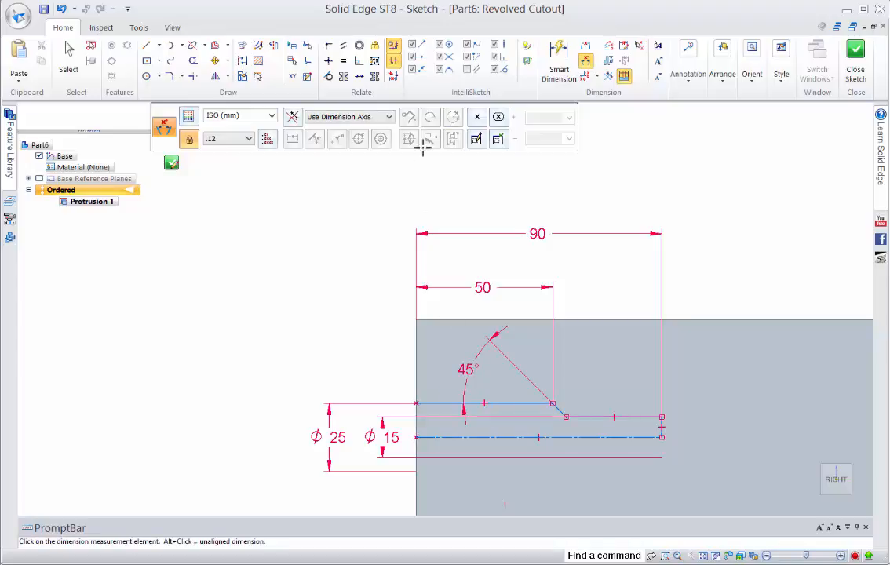
Dimension the construction line's distance from the block's upper edge as 50 mm
left_click(585, 45)
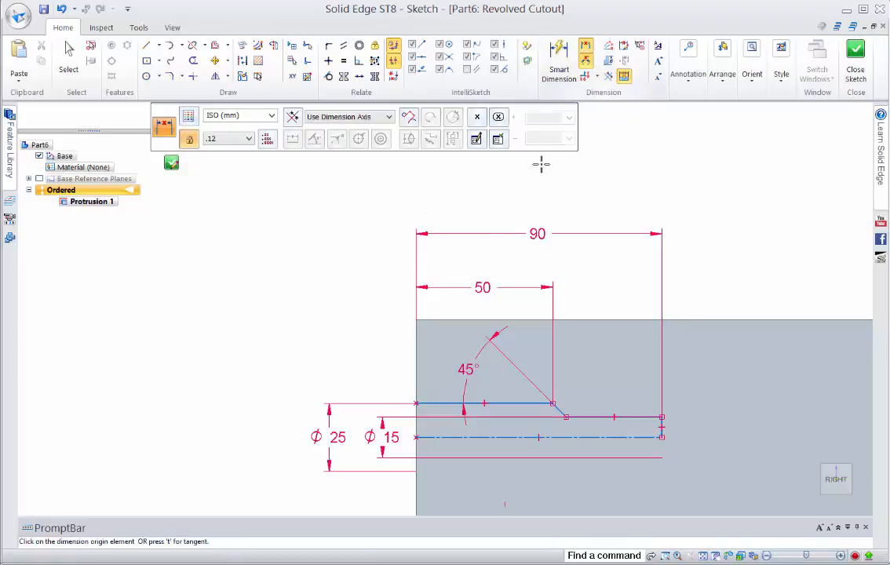
left_click(442, 318)
left_click(441, 437)
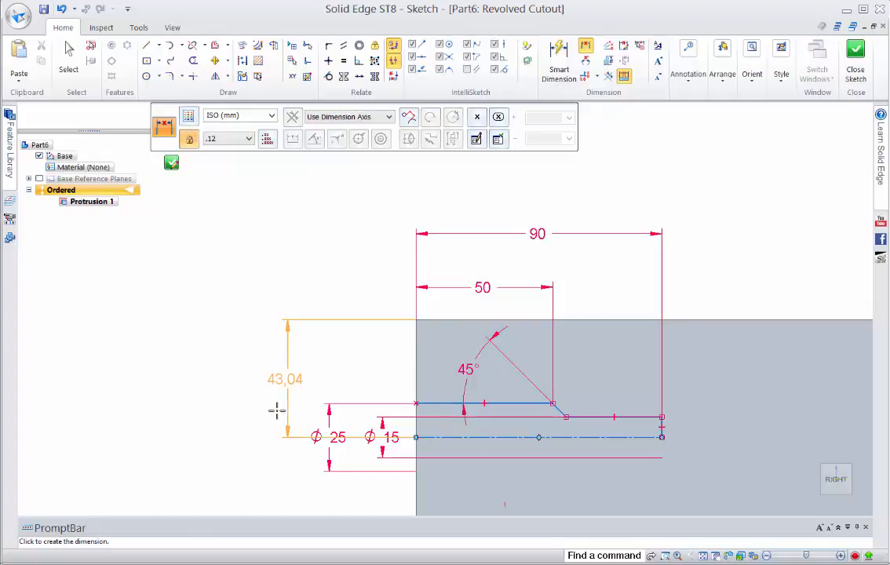
left_click(272, 410)
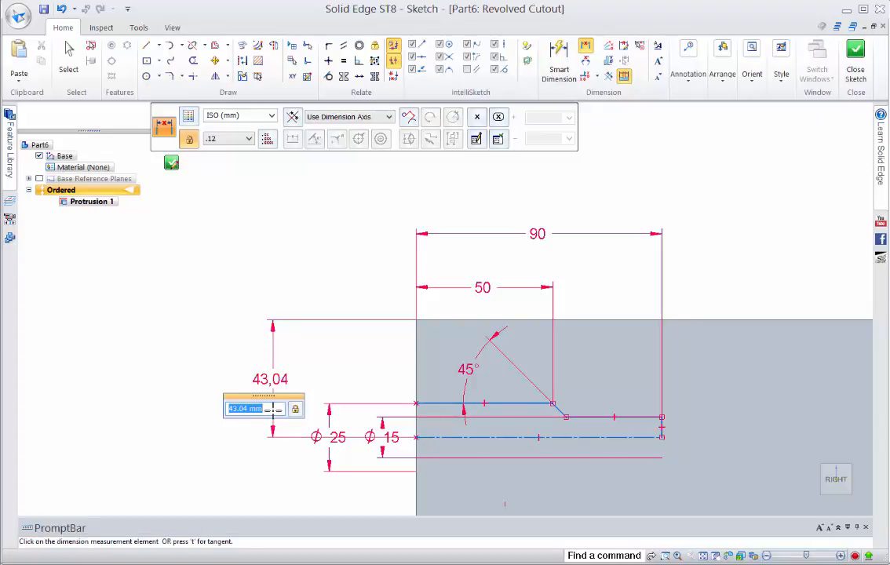
type("50")
key("Return")
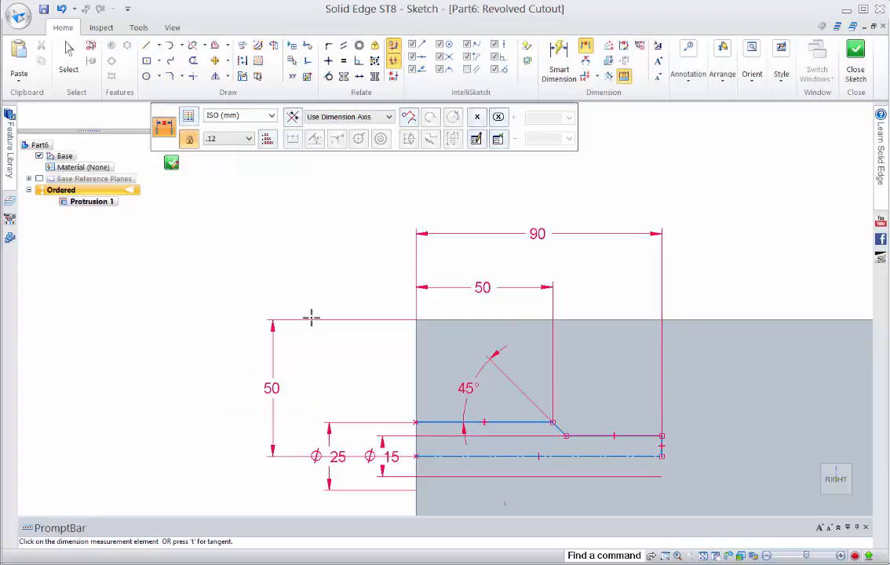
Finish the profile sketch, accept the cut side and revolve the cut through a full 360°
left_click(171, 163)
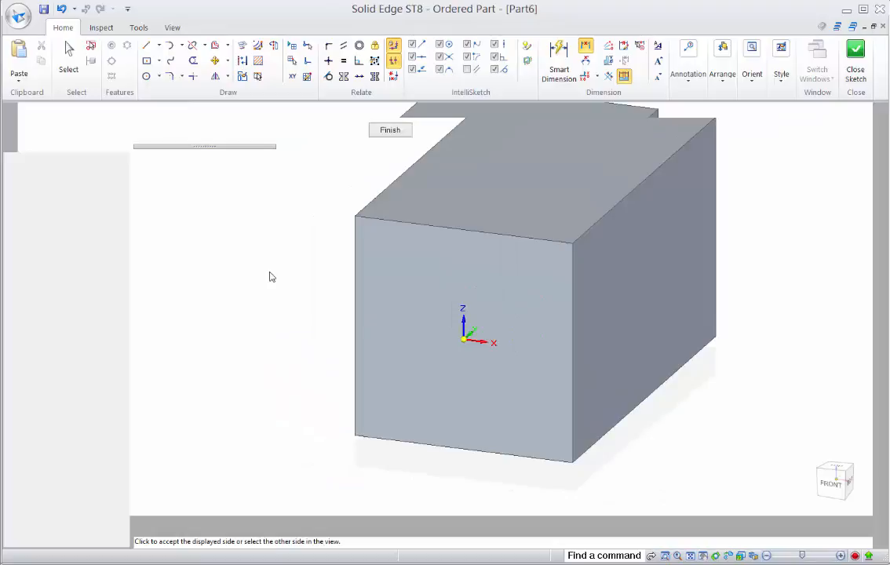
left_click(404, 296)
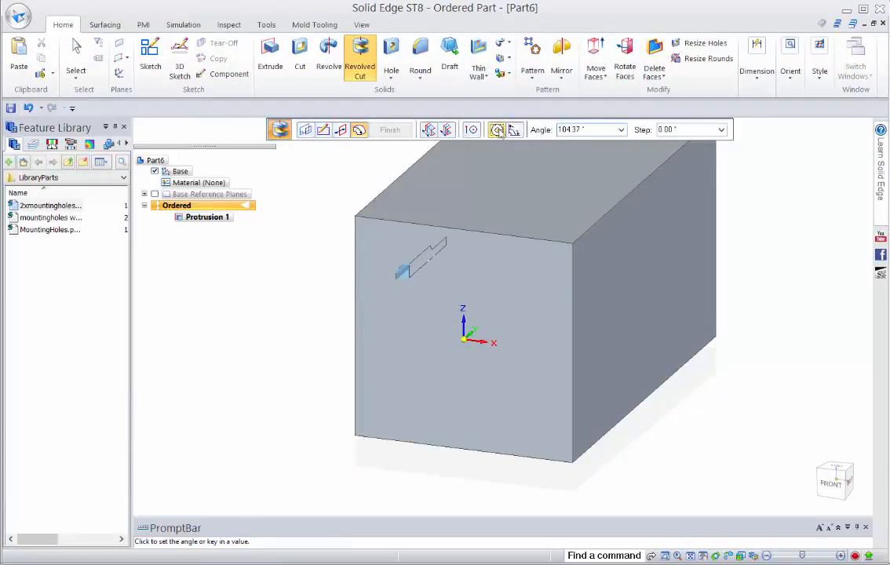
left_click(496, 131)
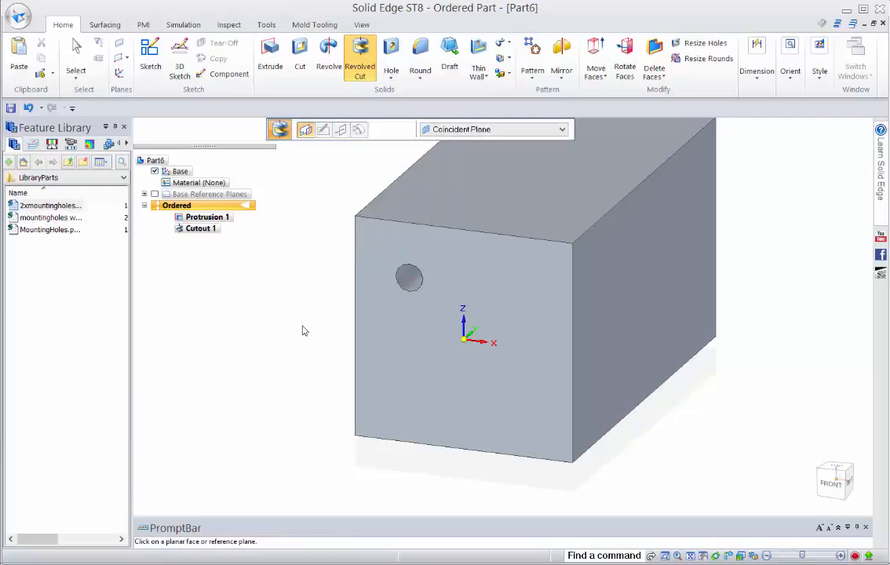
Copy the Cutout 1 feature and paste it into the LibraryParts folder of the Feature Library
left_click(190, 227)
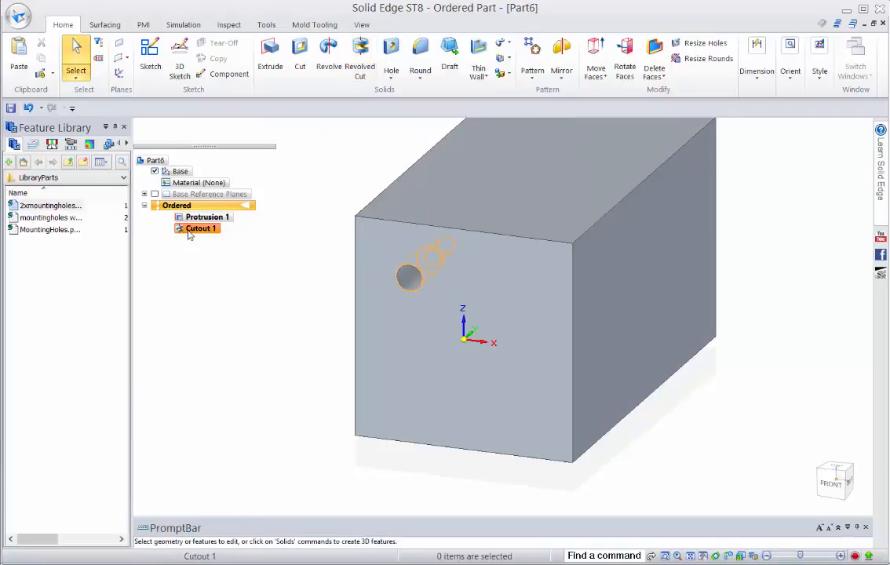
right_click(193, 226)
left_click(209, 246)
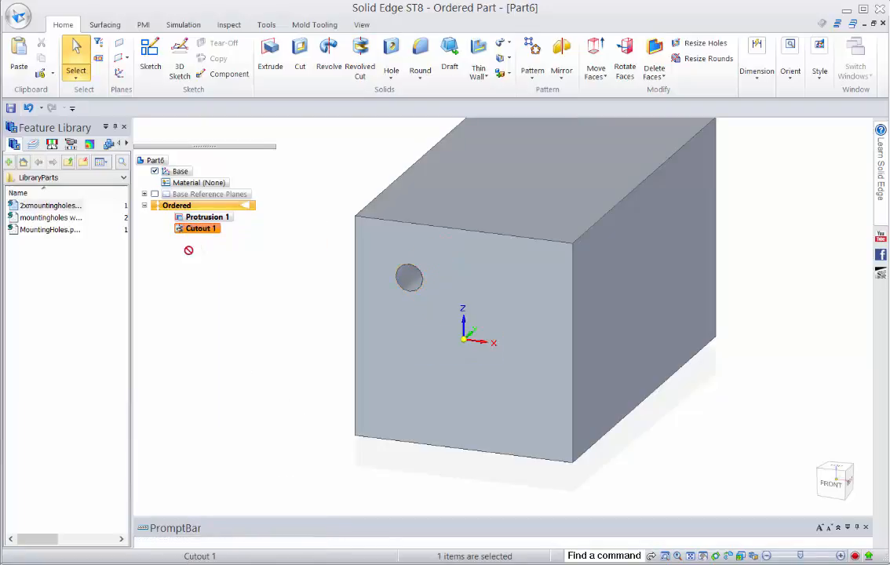
right_click(59, 271)
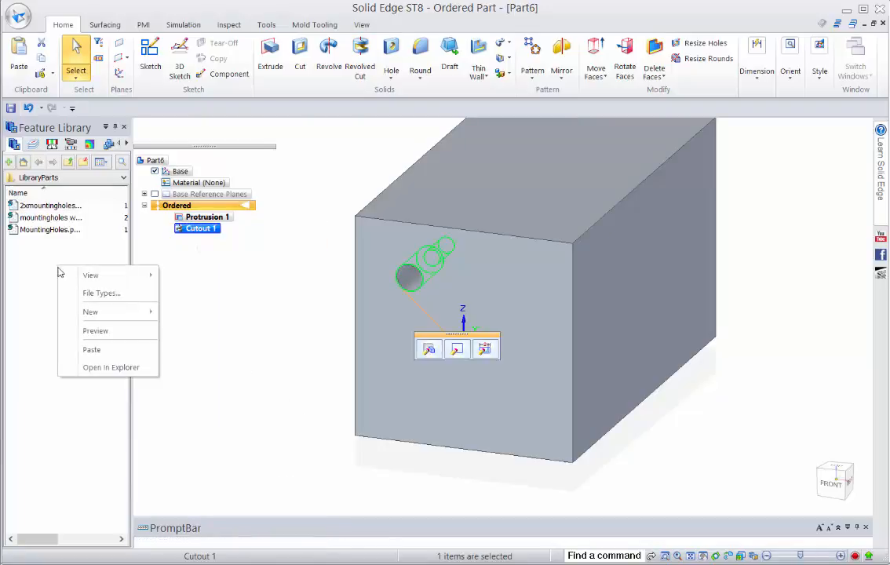
left_click(79, 350)
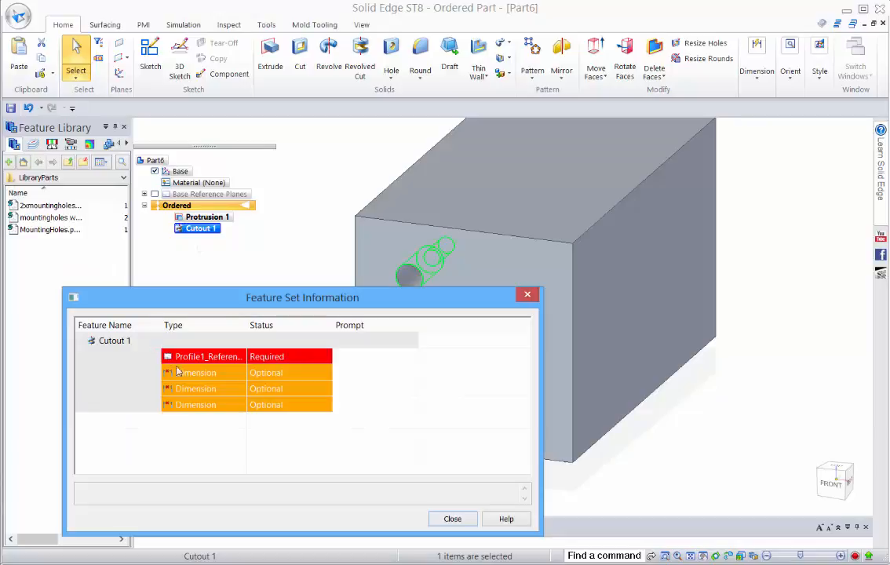
Give Cutout 1's required profile reference the prompt "Select a plane to draw a profile on"
left_click(223, 358)
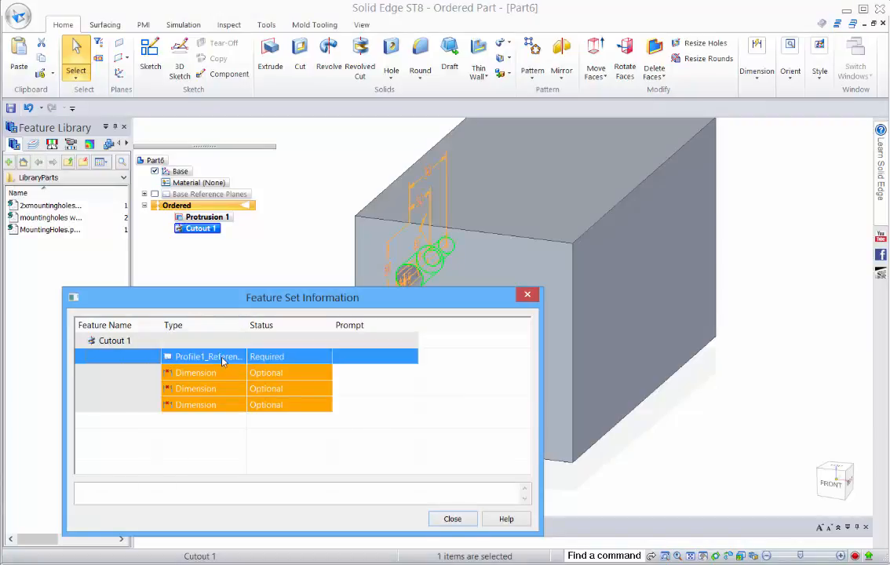
left_click(219, 376)
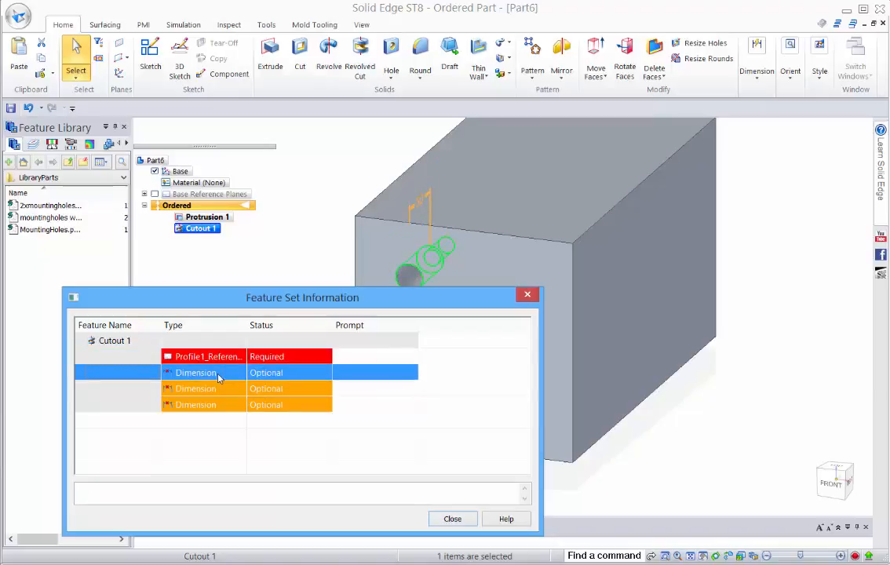
left_click(219, 386)
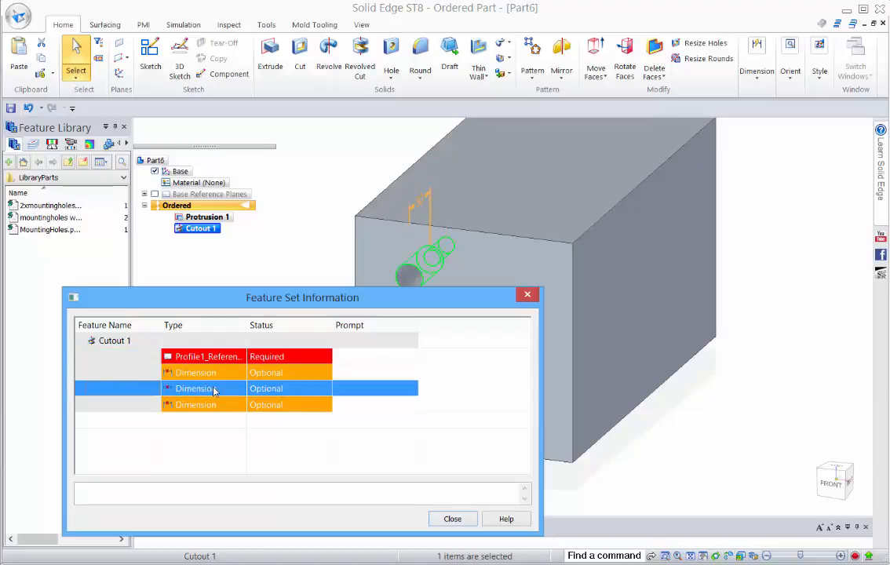
left_click(215, 406)
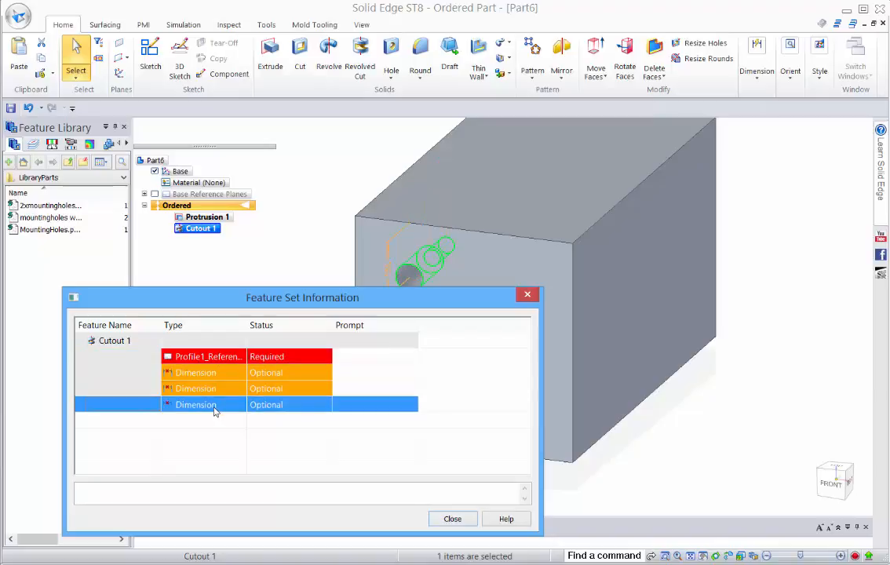
left_click(351, 361)
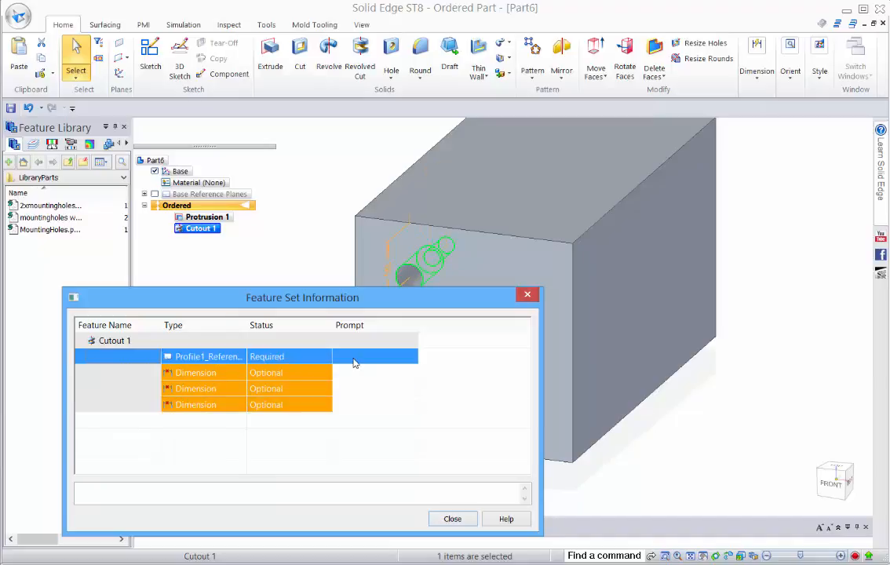
left_click_drag(414, 326, 517, 326)
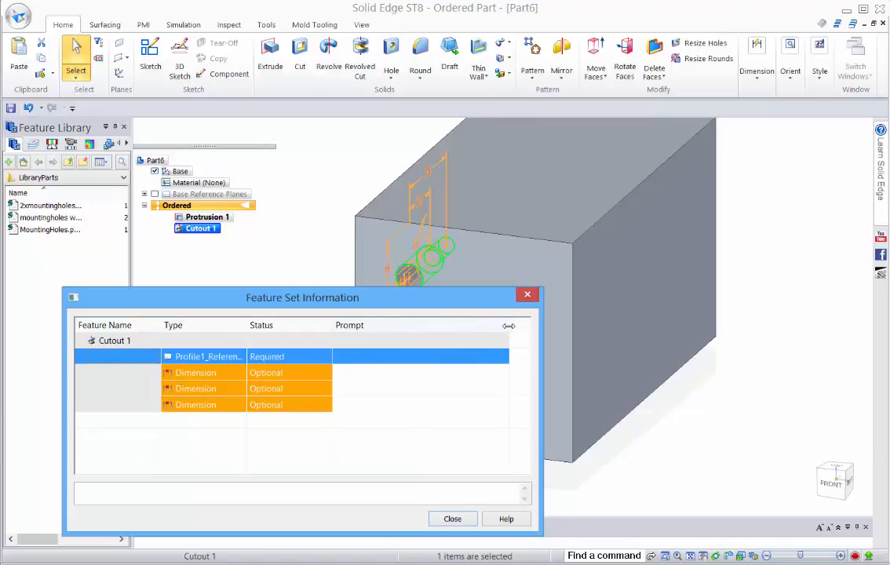
left_click(392, 363)
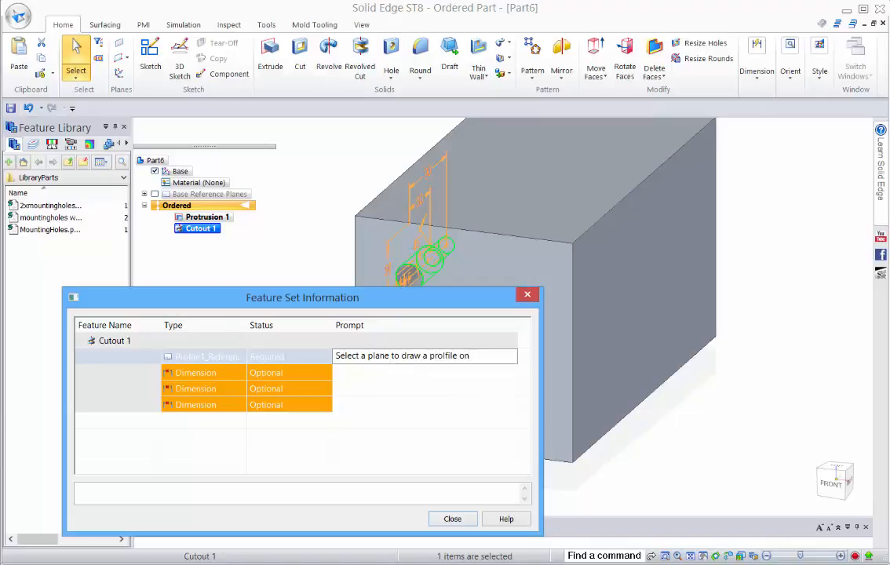
Give the three optional dimensions the prompts "1st hole depth", "full depth" and "Position from edge", and close the feature set information
left_click(386, 375)
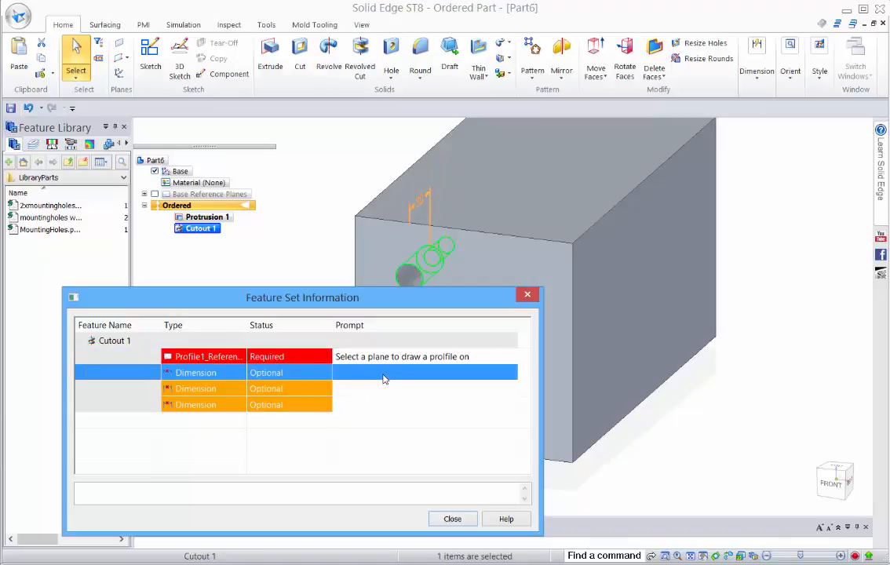
left_click(383, 377)
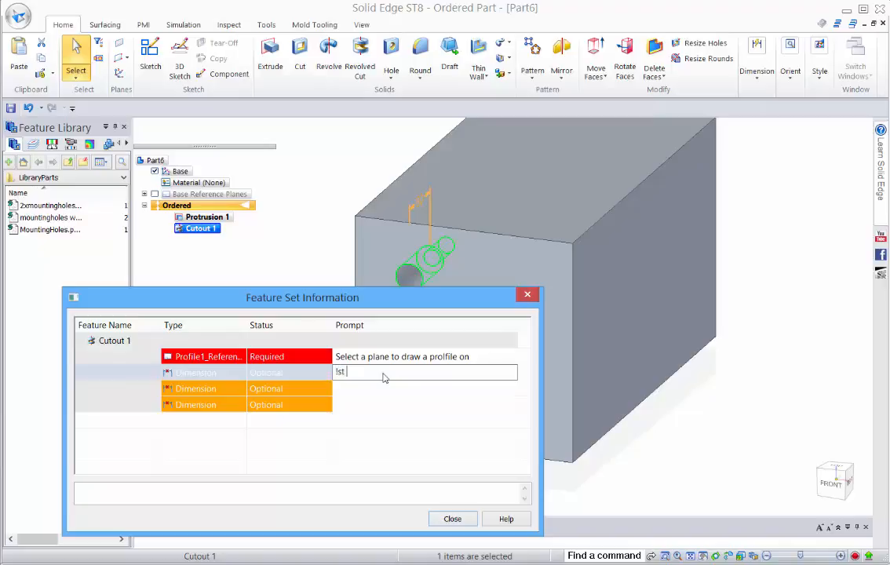
type("!st")
left_click(362, 395)
left_click(363, 395)
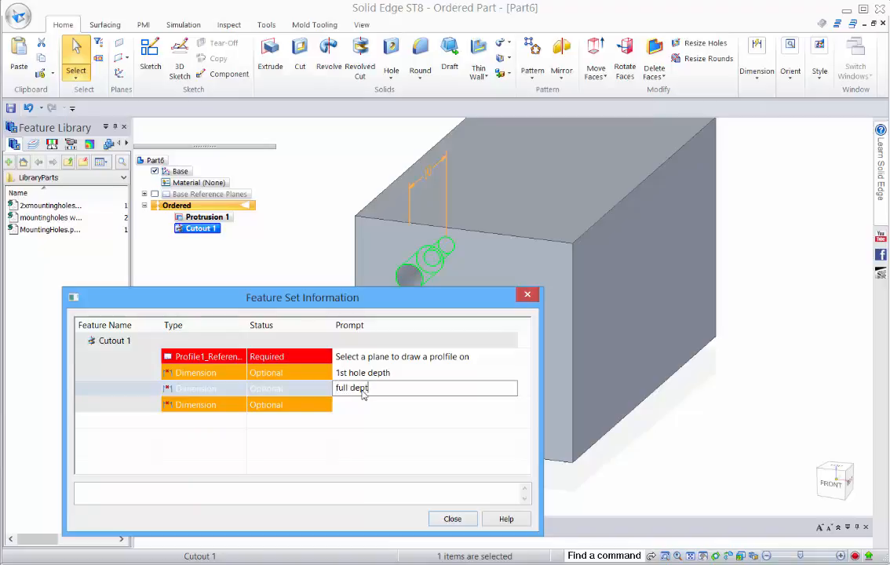
left_click(359, 405)
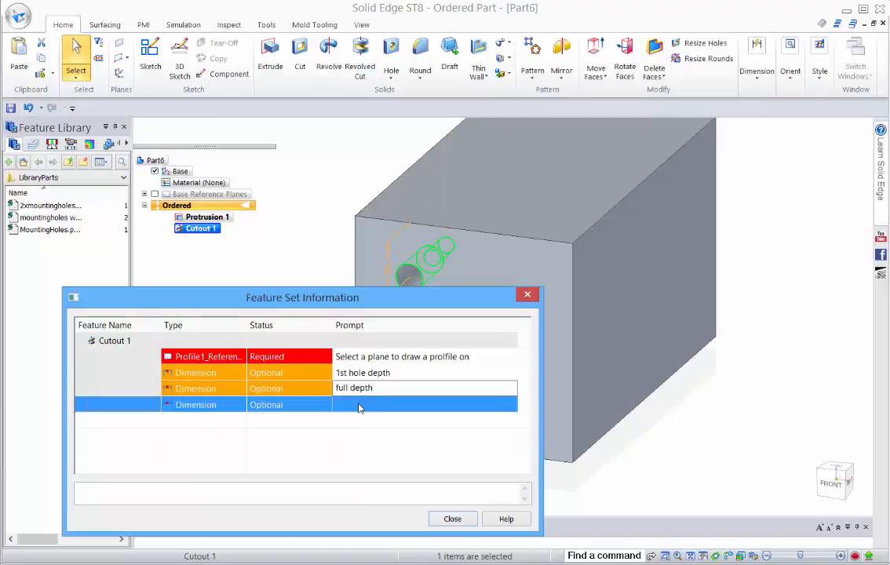
left_click(359, 407)
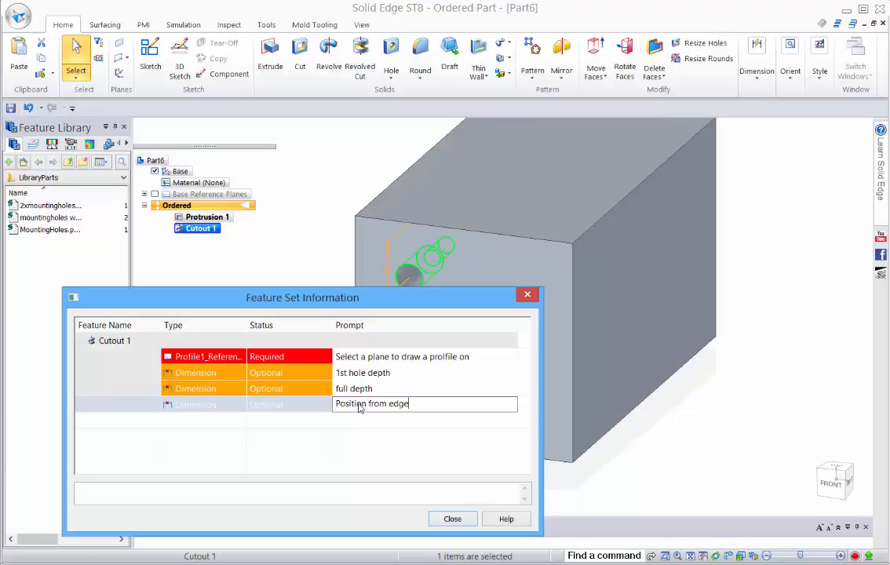
left_click(451, 519)
Save the feature library entry as Port1 and clear the feature selection
type("F")
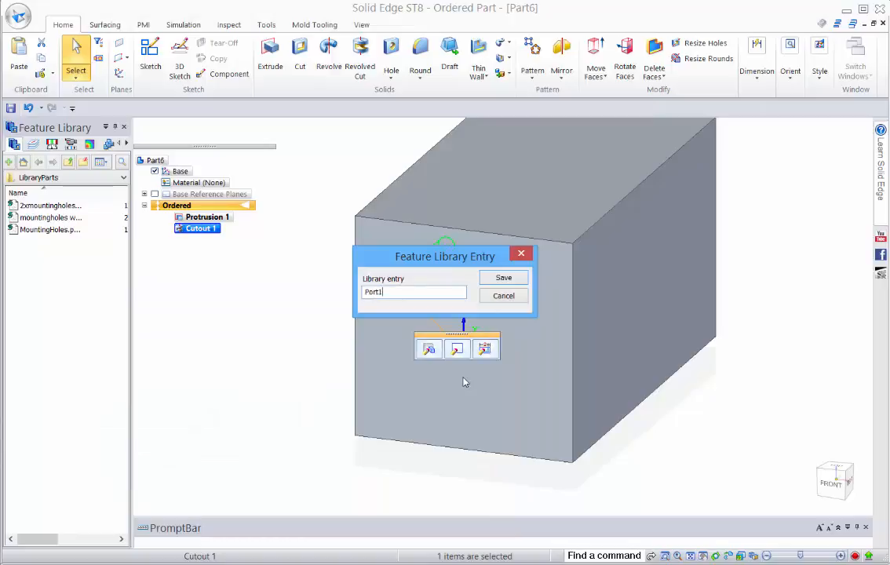
left_click(521, 278)
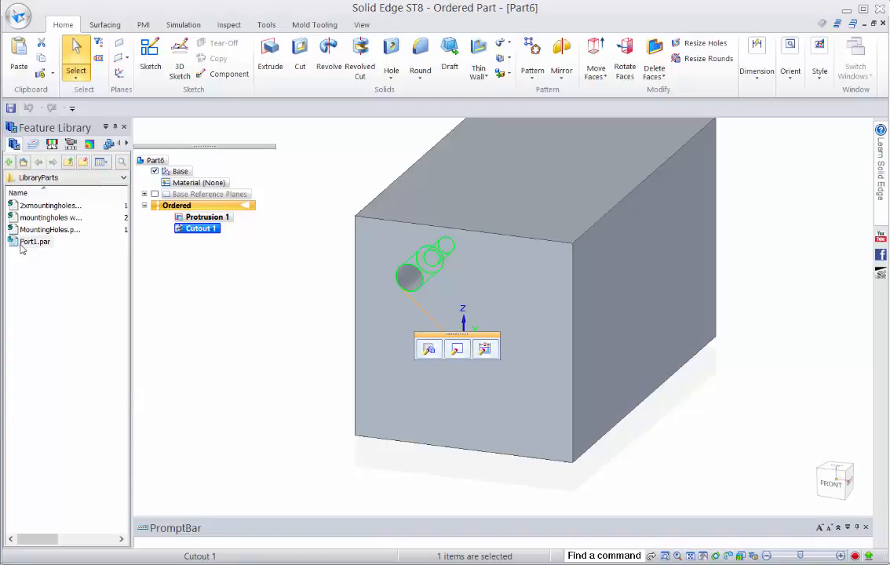
left_click(259, 287)
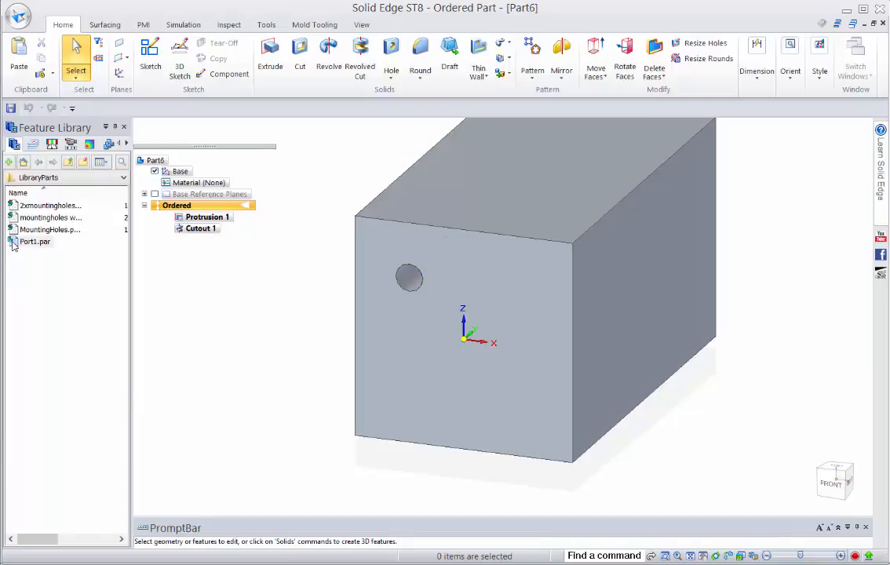
Insert the Port1.par library feature on a plane parallel to the base YZ plane, offset 50 mm on the positive X side
left_click_drag(14, 244, 518, 363)
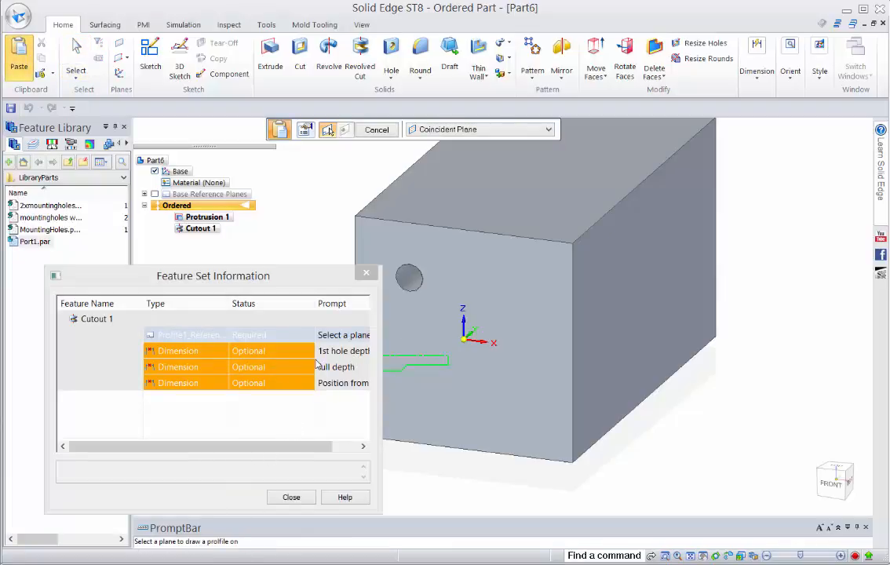
left_click(443, 129)
left_click(442, 153)
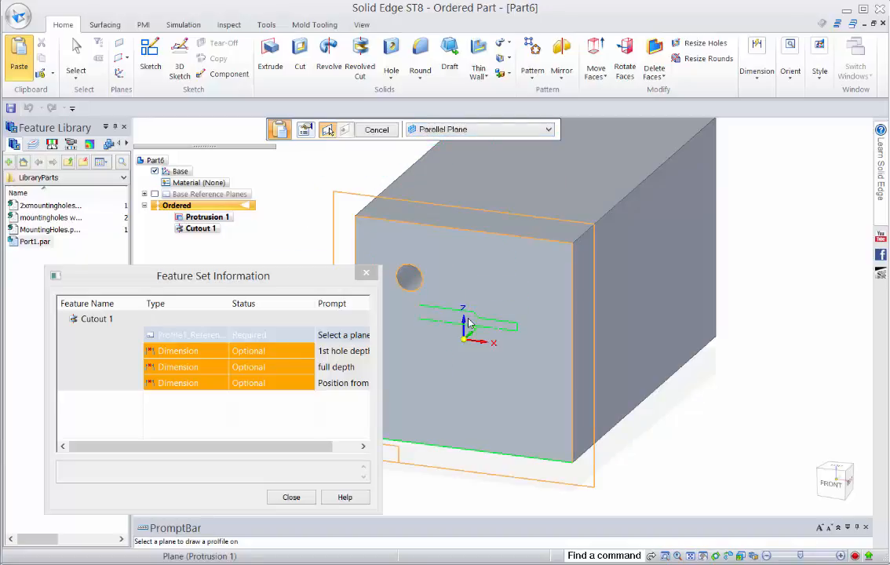
right_click(469, 320)
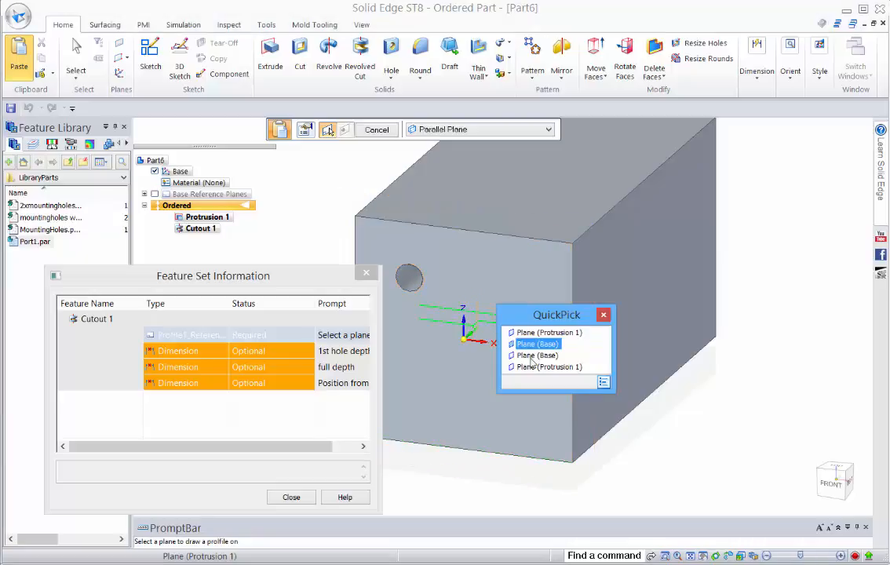
left_click(536, 356)
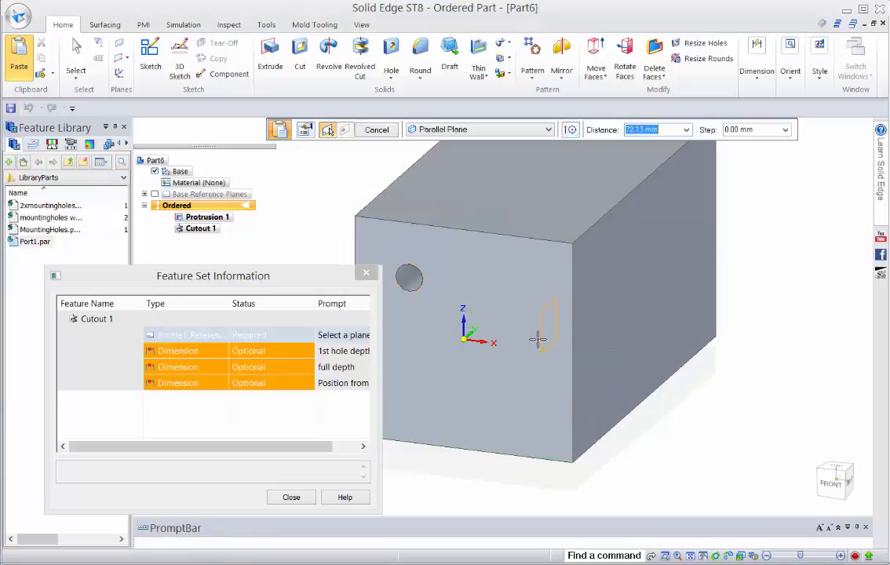
type("50")
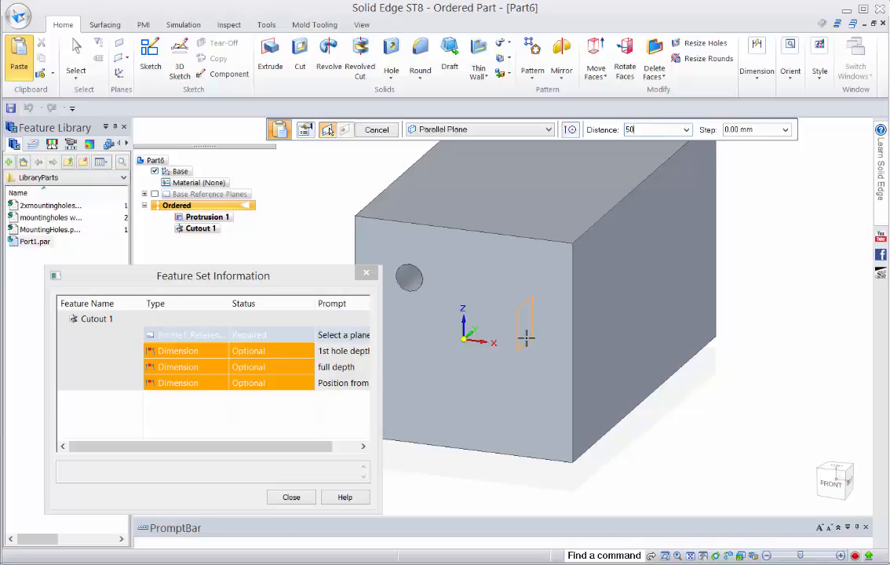
key("Tab")
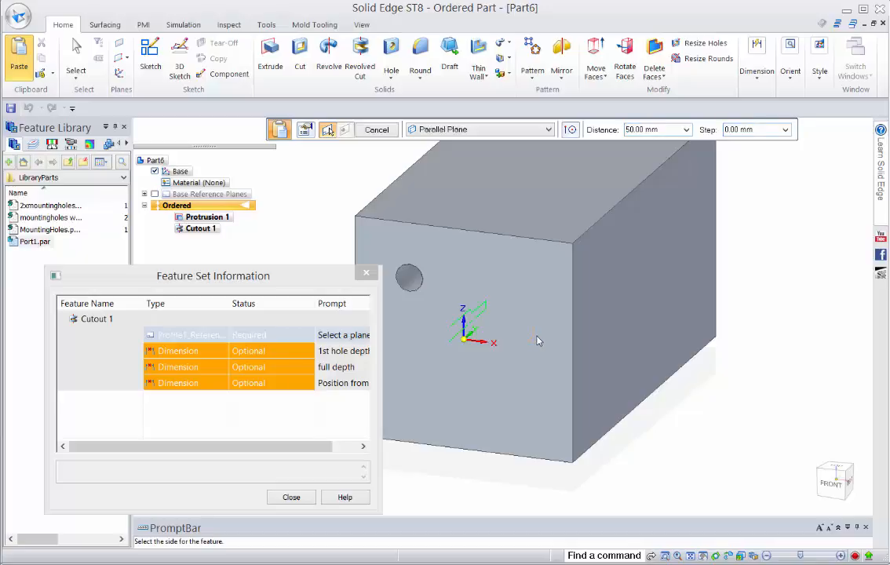
left_click(537, 340)
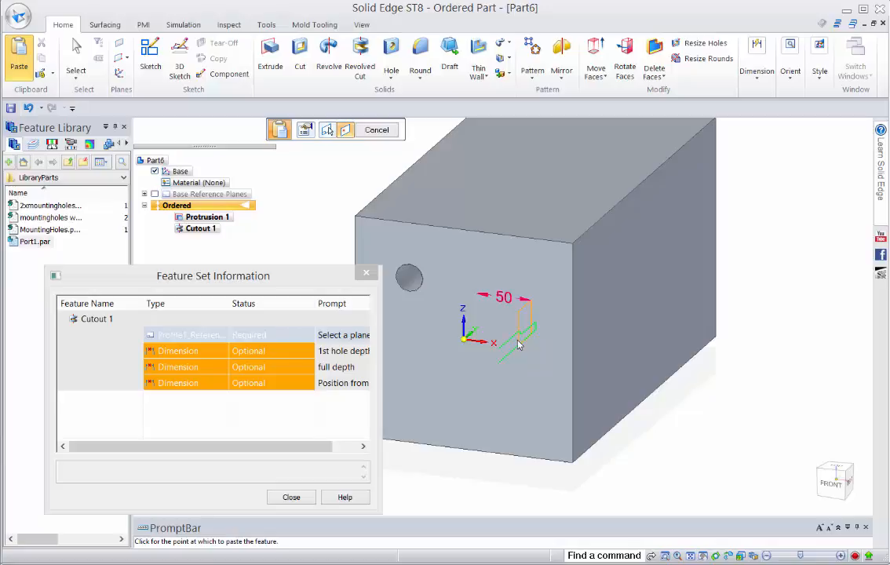
Place the Port1 profile in the right view, starting at the block's front edge just below its upper edge
key("ctrl+r")
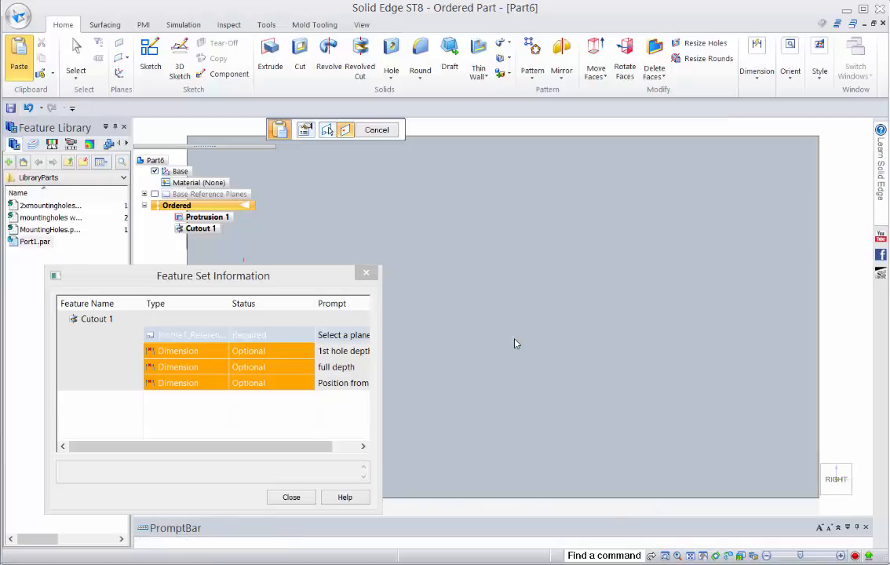
middle_click_drag(597, 267, 730, 314, "shift")
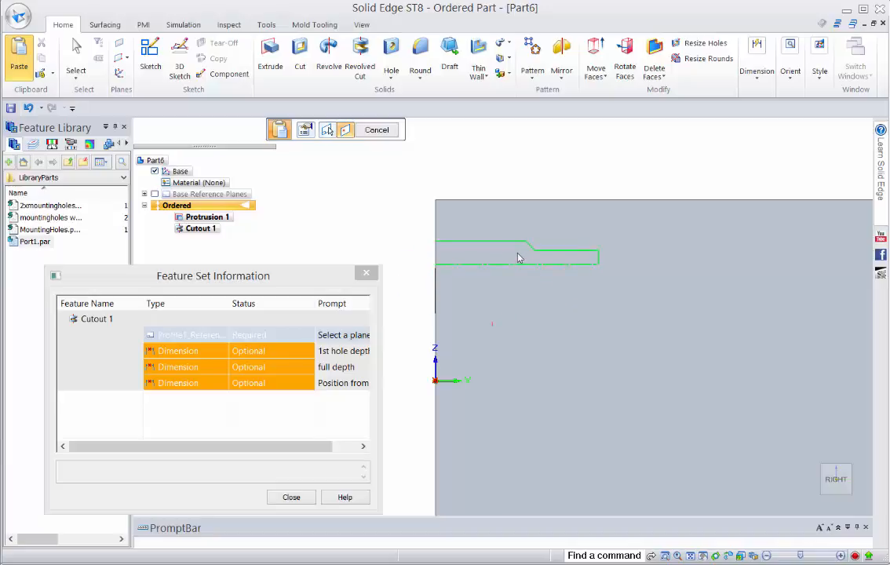
left_click(515, 279)
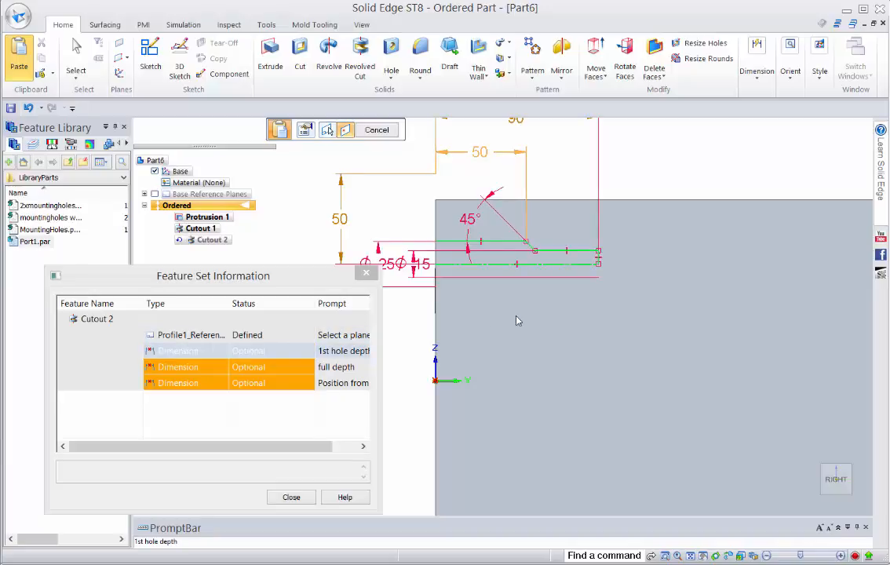
Attach both depth dimensions to the block's front edge and the position dimension to its upper edge, finish the placement, and close the feature set information
middle_click_drag(538, 291, 561, 336, "shift")
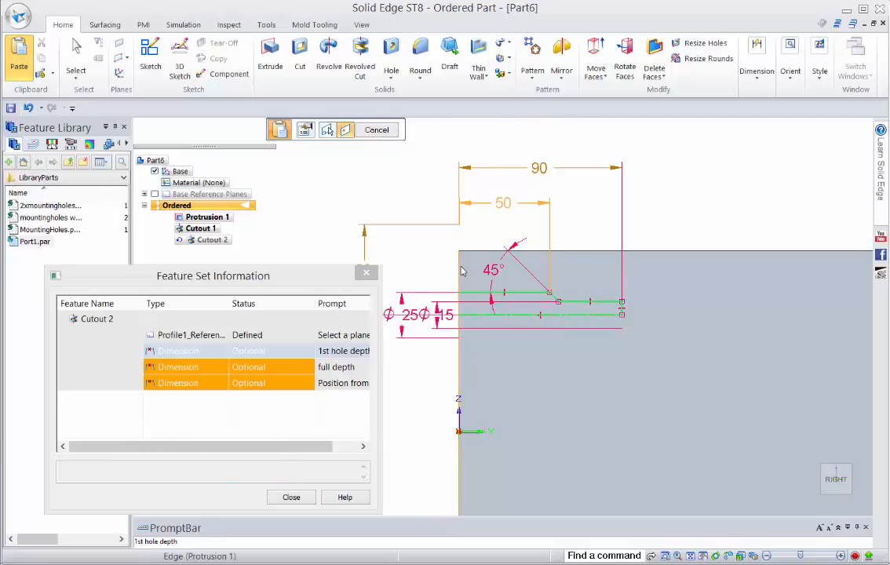
left_click(463, 290)
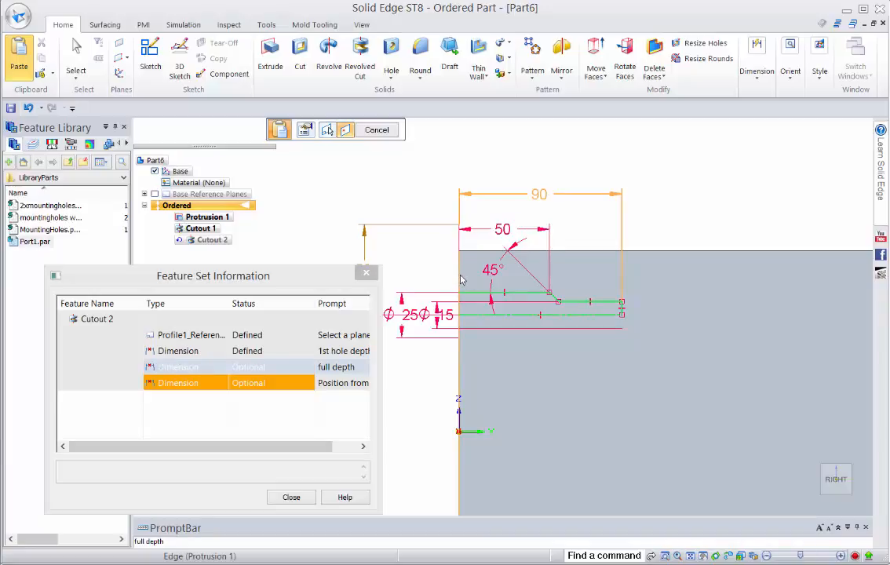
left_click(462, 281)
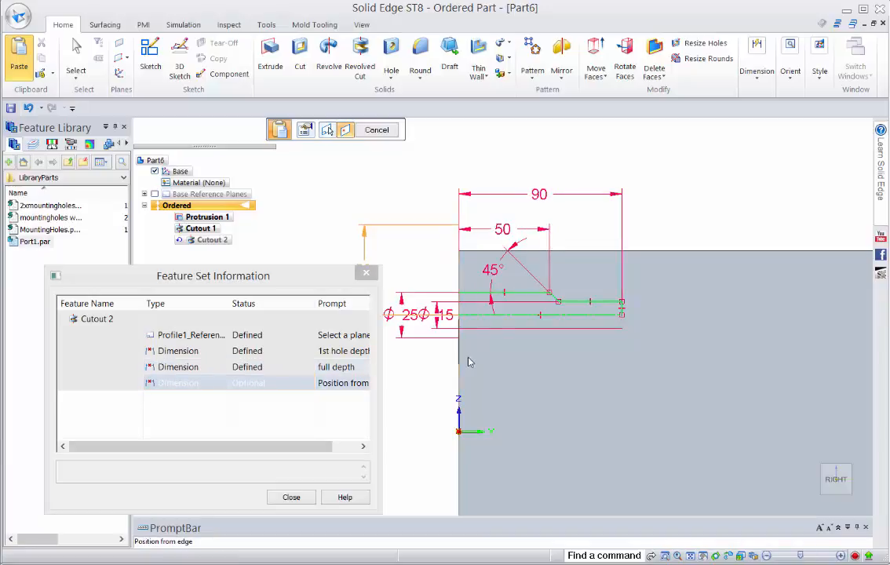
left_click(526, 372)
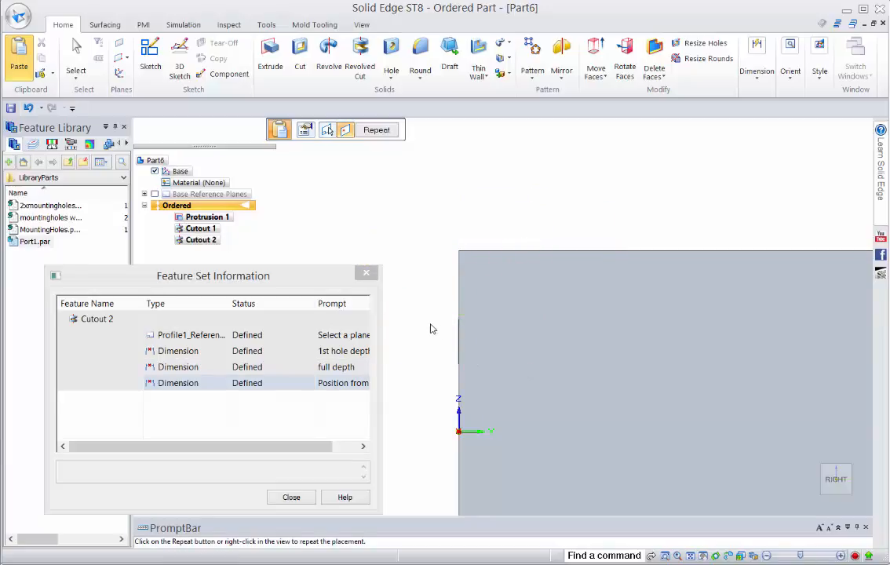
middle_click_drag(455, 324, 478, 342)
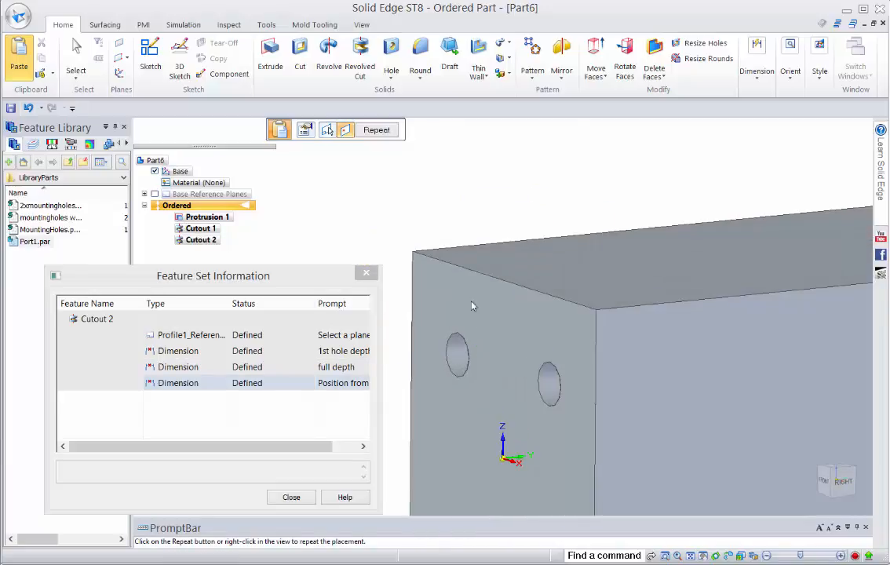
left_click(365, 273)
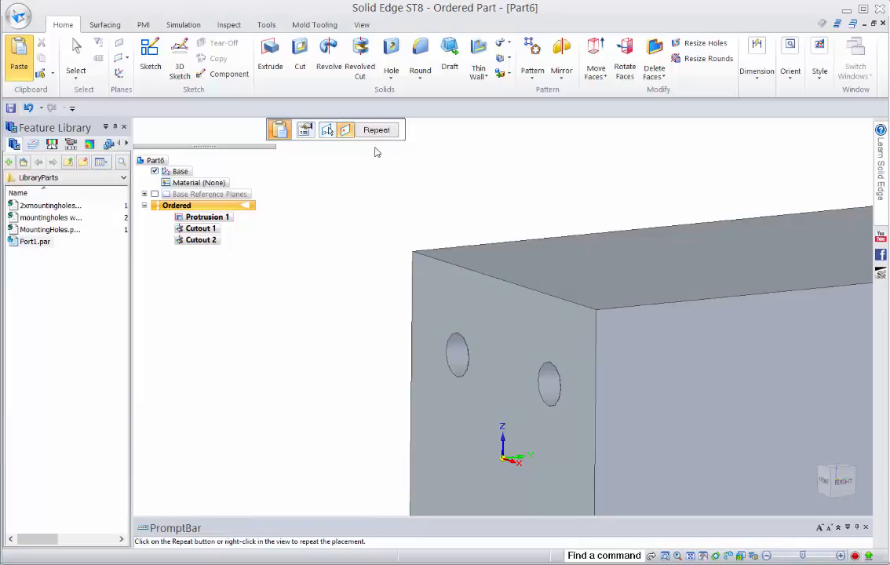
middle_click_drag(389, 214, 409, 175, "shift")
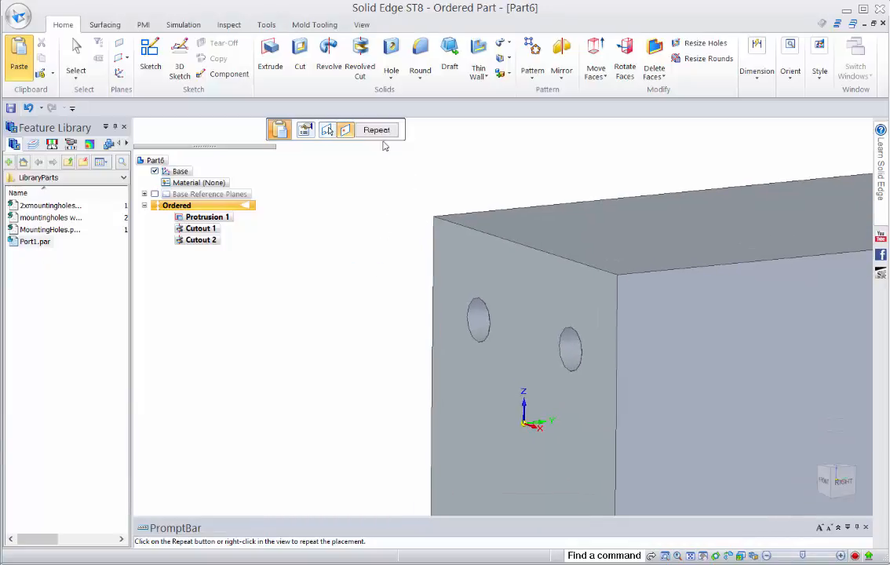